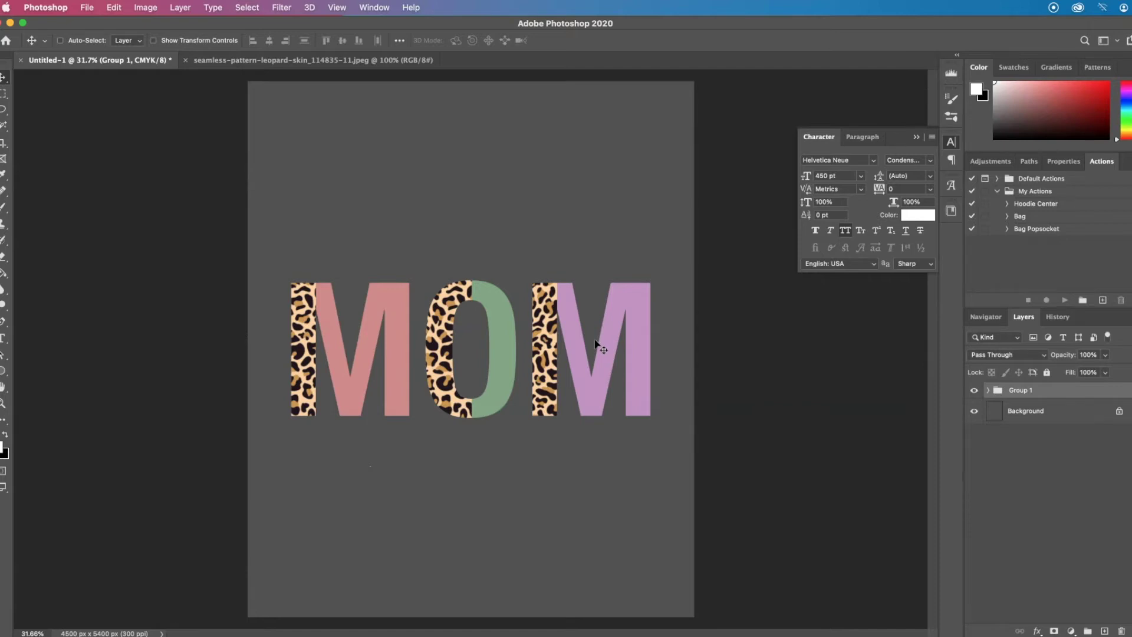
left_click(173, 480)
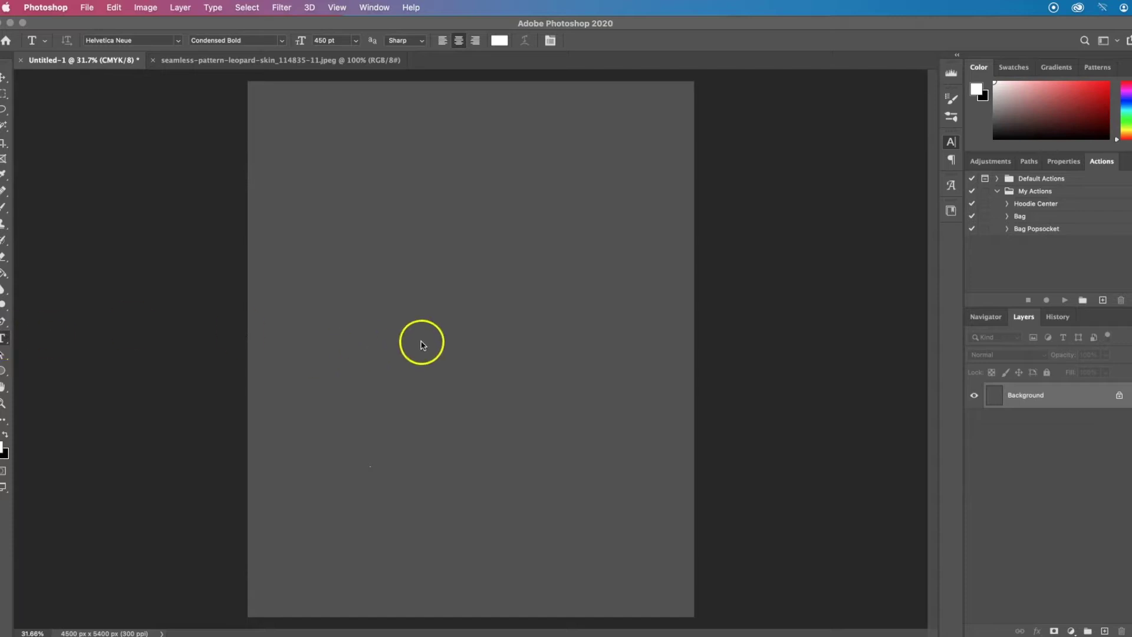
Add the text "MOM" to the blank canvas and centre it.
key("super+t")
left_click(440, 361)
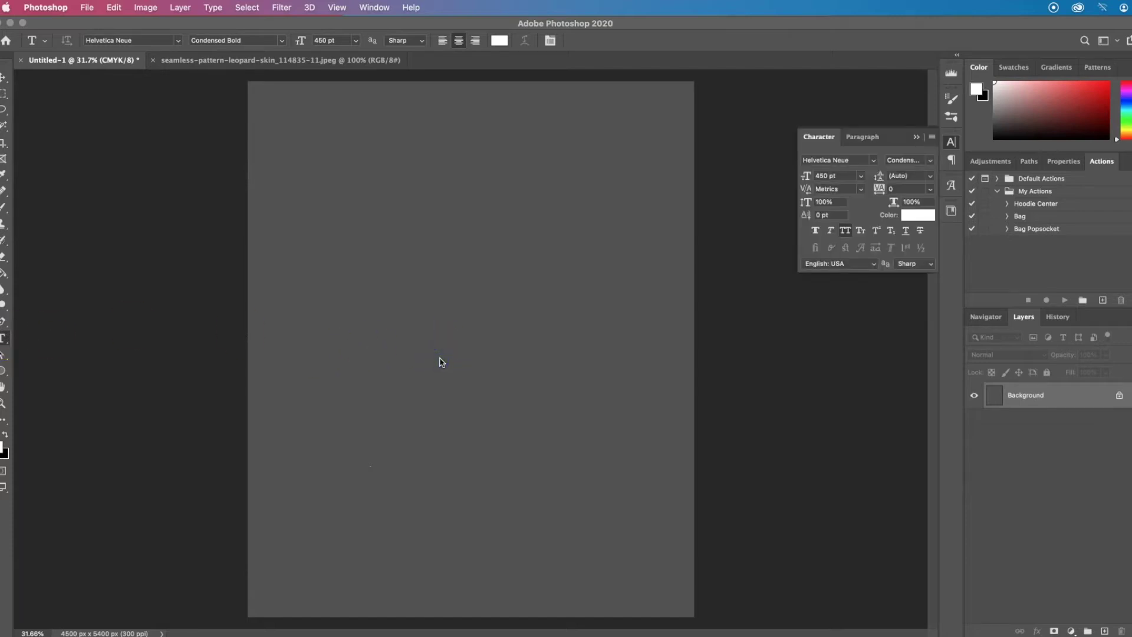
type("MOM")
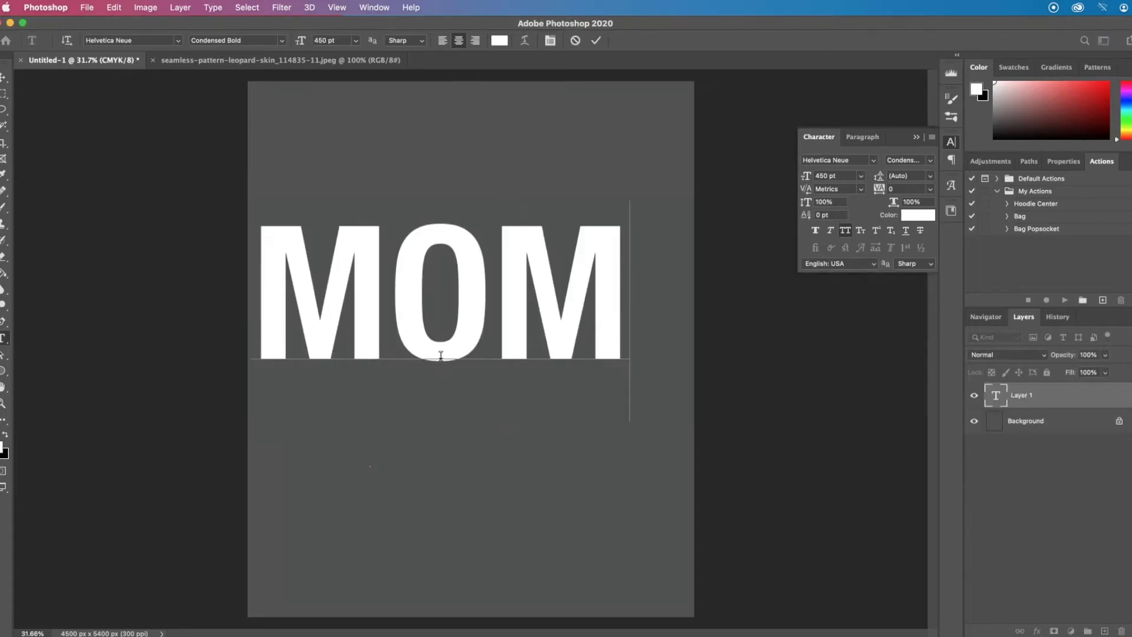
key("super+Return")
key("v")
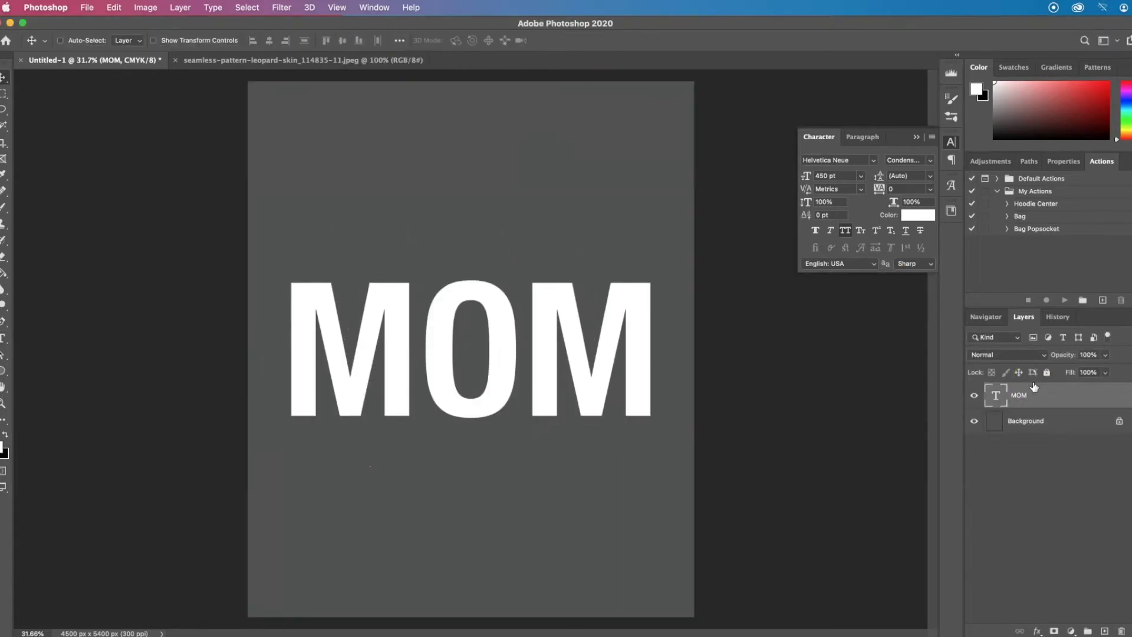
Place the downloaded image seamless-pattern-leopard-skin_114835-11 above the MOM text layer.
left_click(1053, 394)
left_click(1078, 379)
key("super+shift+p")
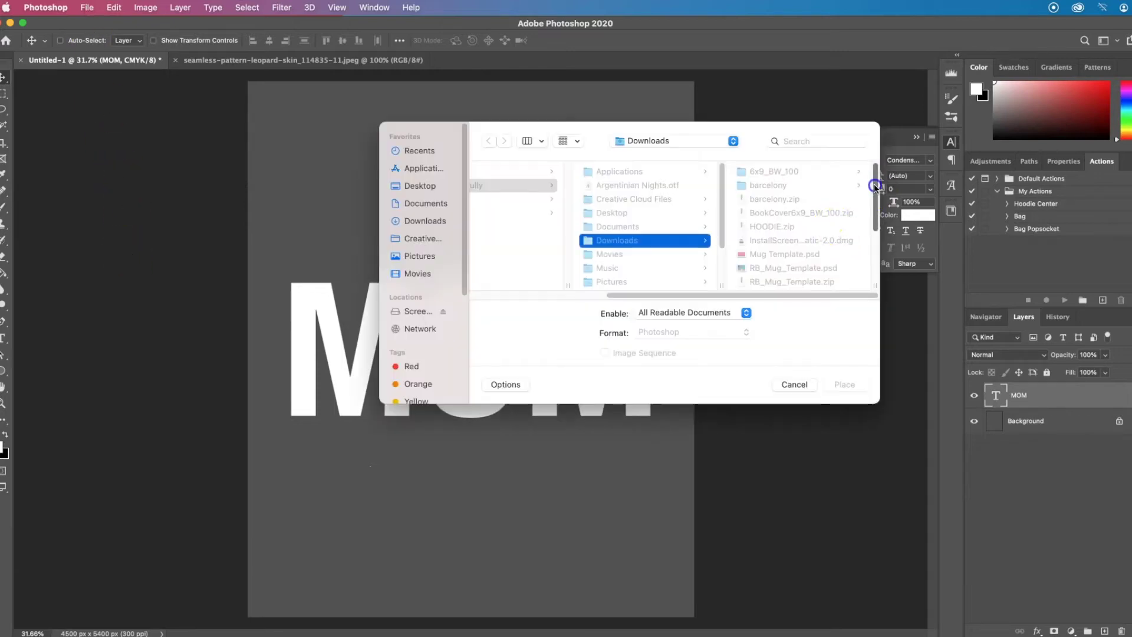
scroll(867, 200, "down", 5)
left_click(773, 204)
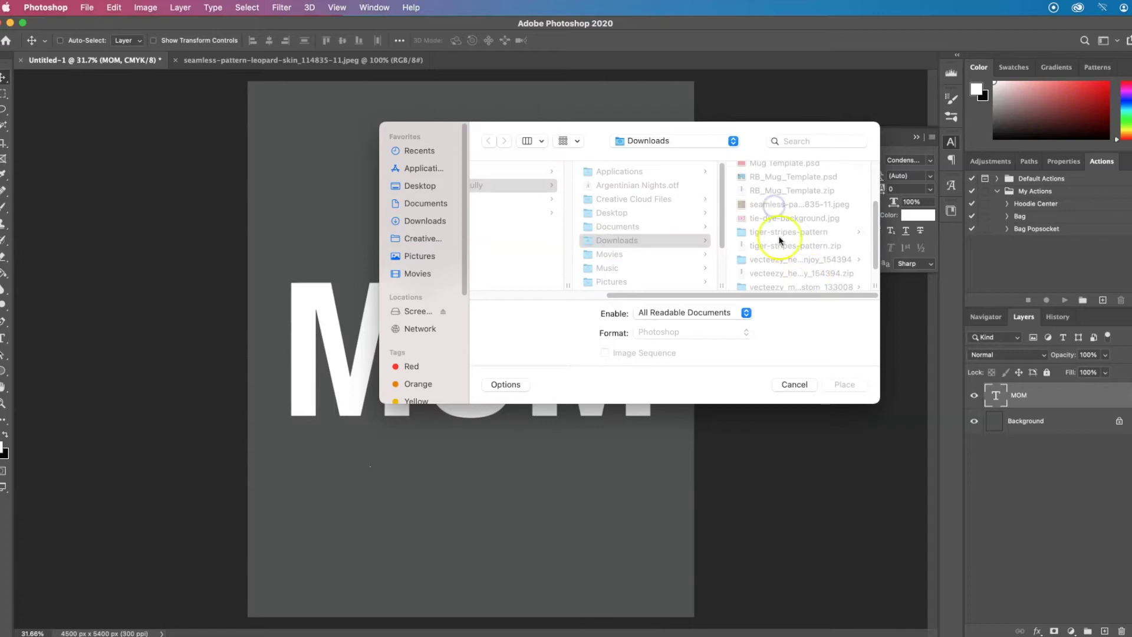
left_click(763, 205)
left_click(830, 387)
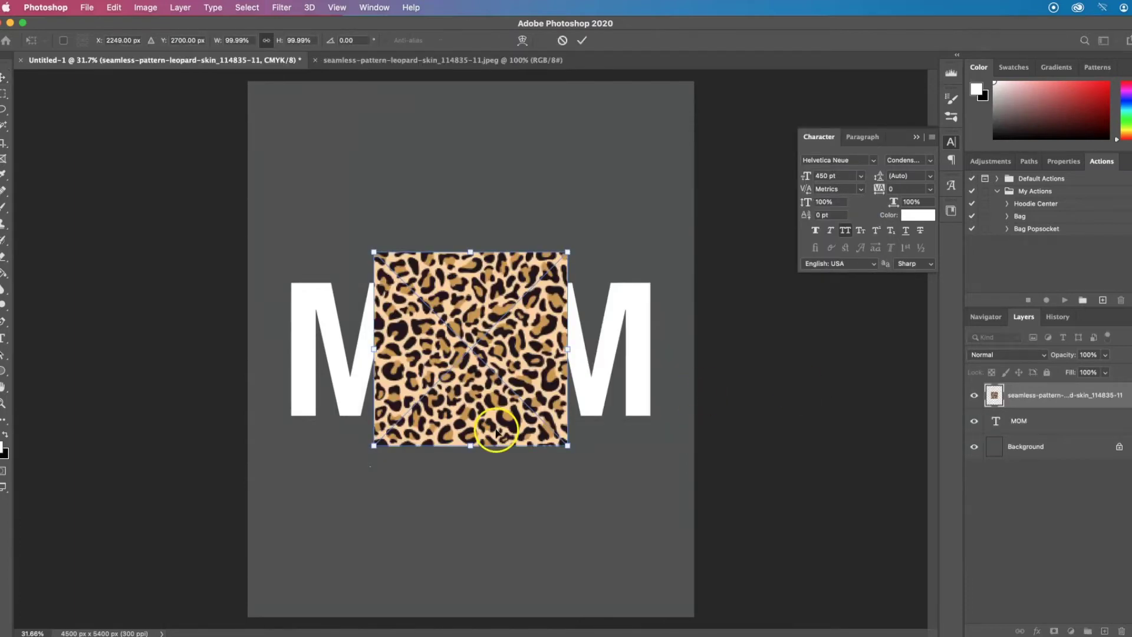
Enlarge the placed leopard image to about 194% and clip it to the MOM text layer with a clipping mask.
left_click_drag(567, 446, 690, 509)
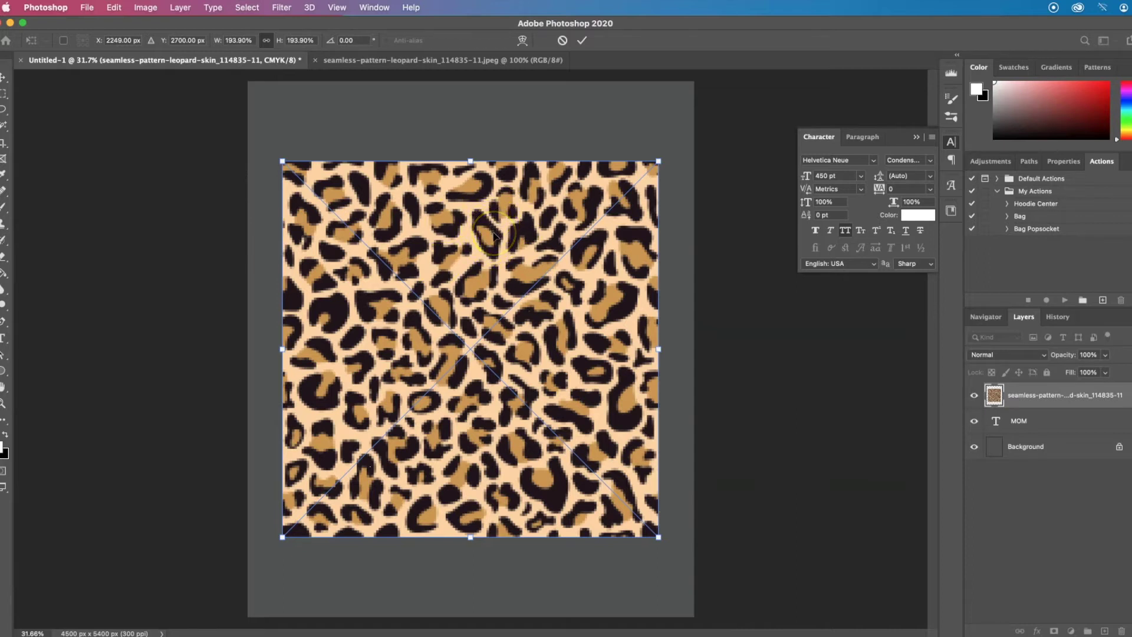
key("Return")
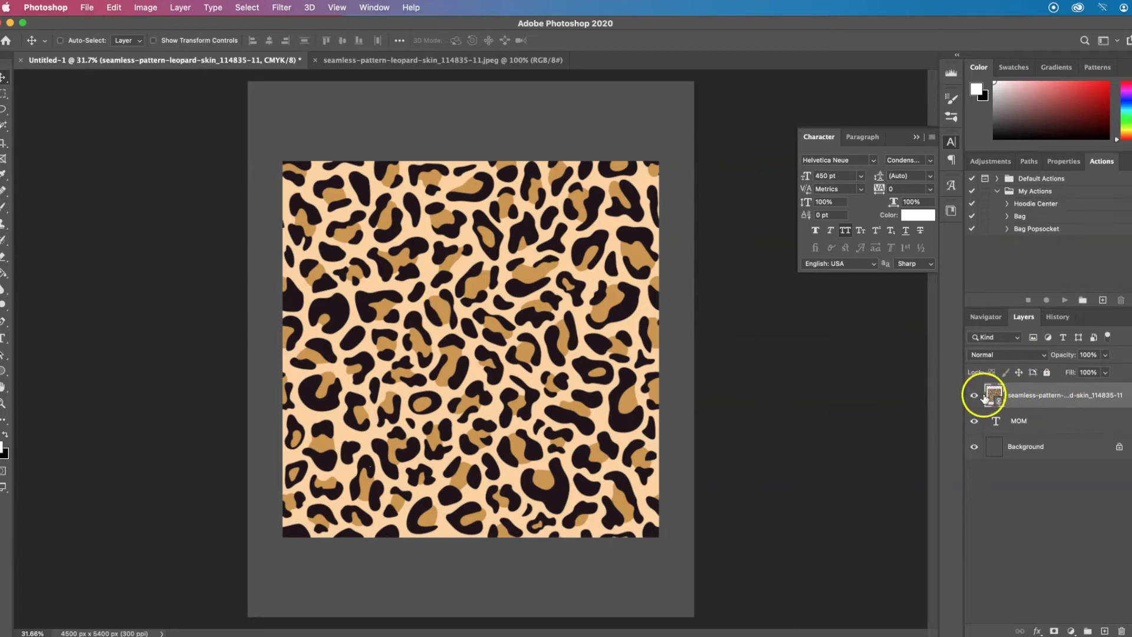
right_click(1044, 393)
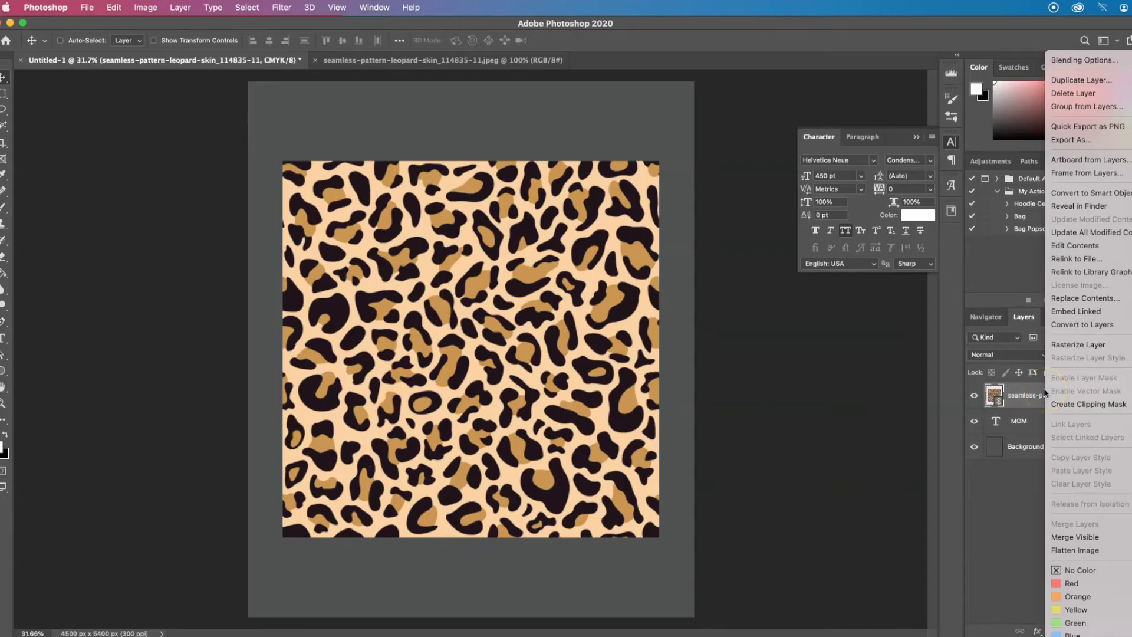
left_click(1060, 404)
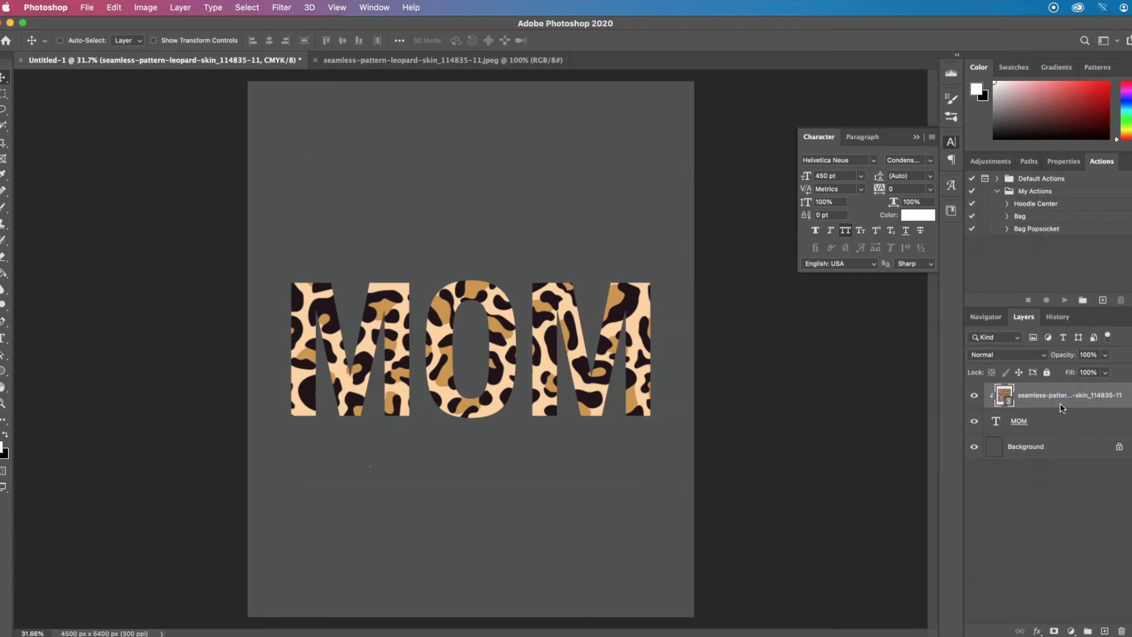
Duplicate the MOM text layer and merge the copy with the leopard image clipped to it.
left_click(1003, 395)
left_click(1044, 425)
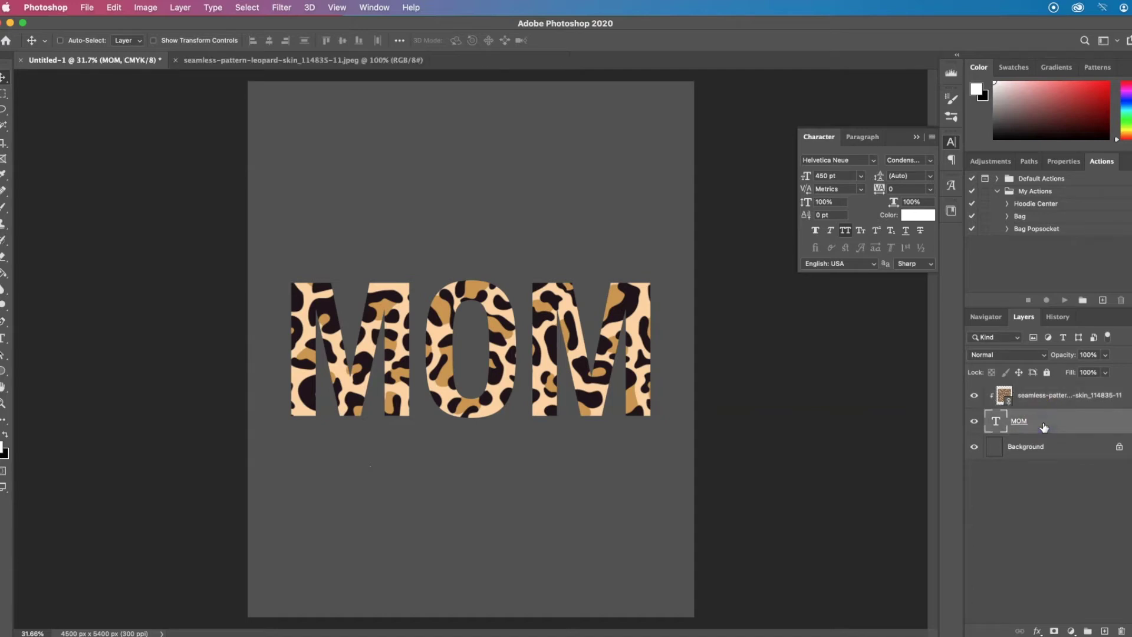
key("super+j")
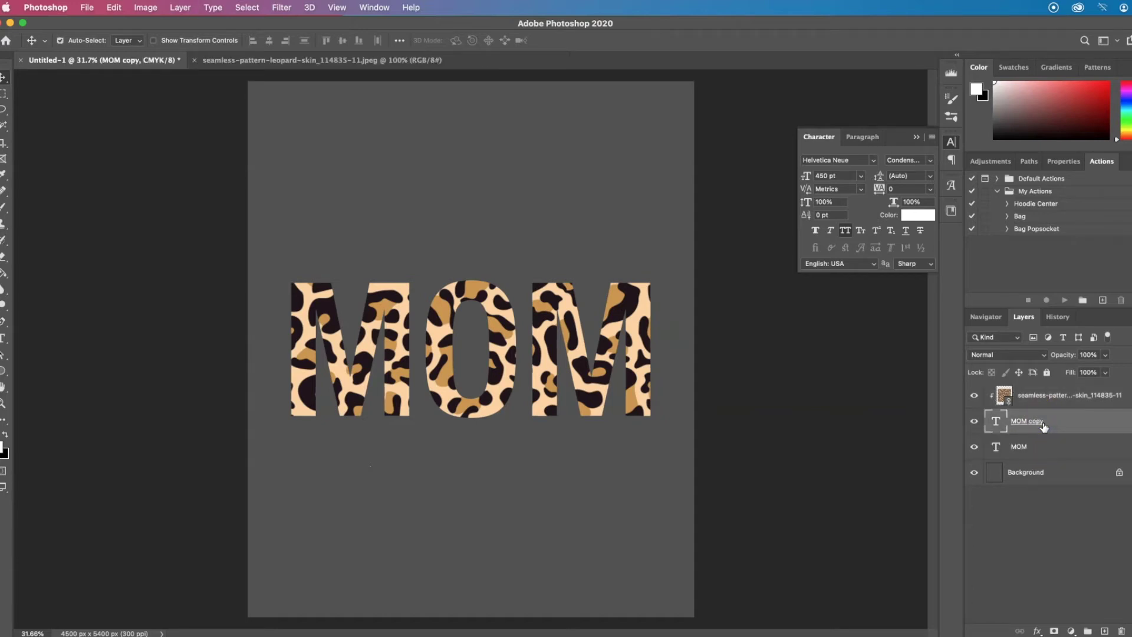
left_click_drag(1055, 428, 1055, 406)
left_click(1055, 403)
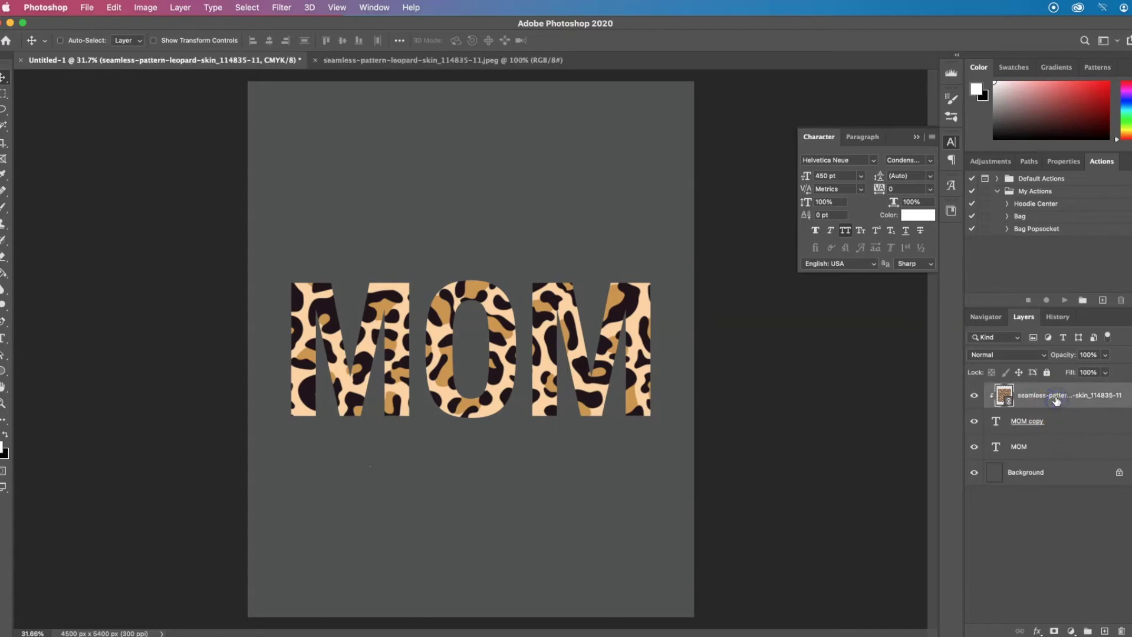
left_click(1056, 423)
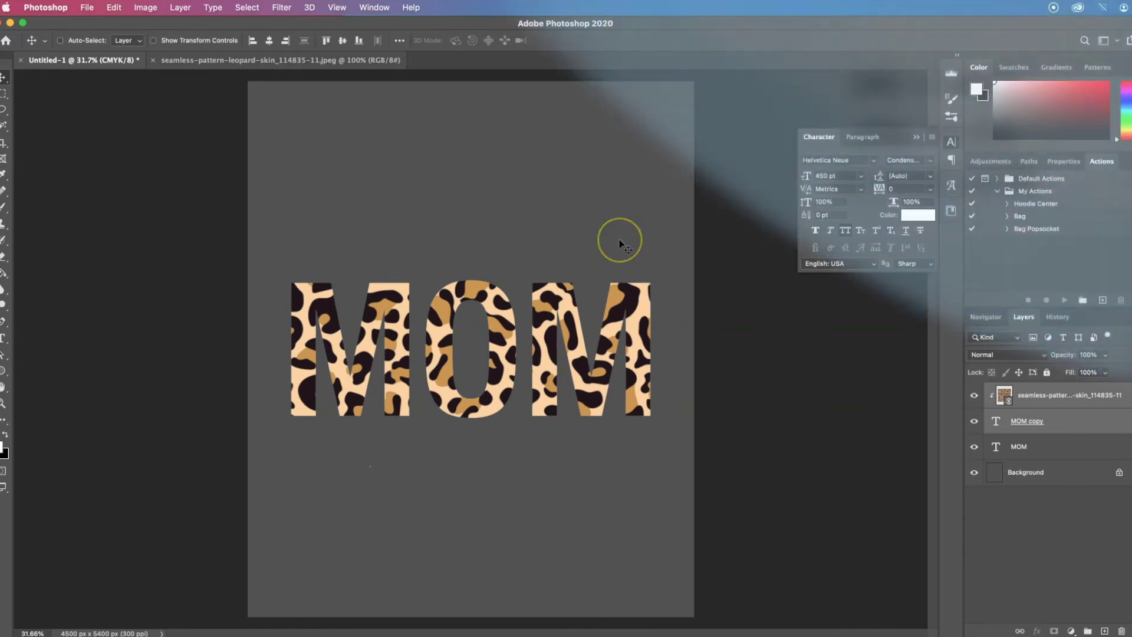
left_click(180, 7)
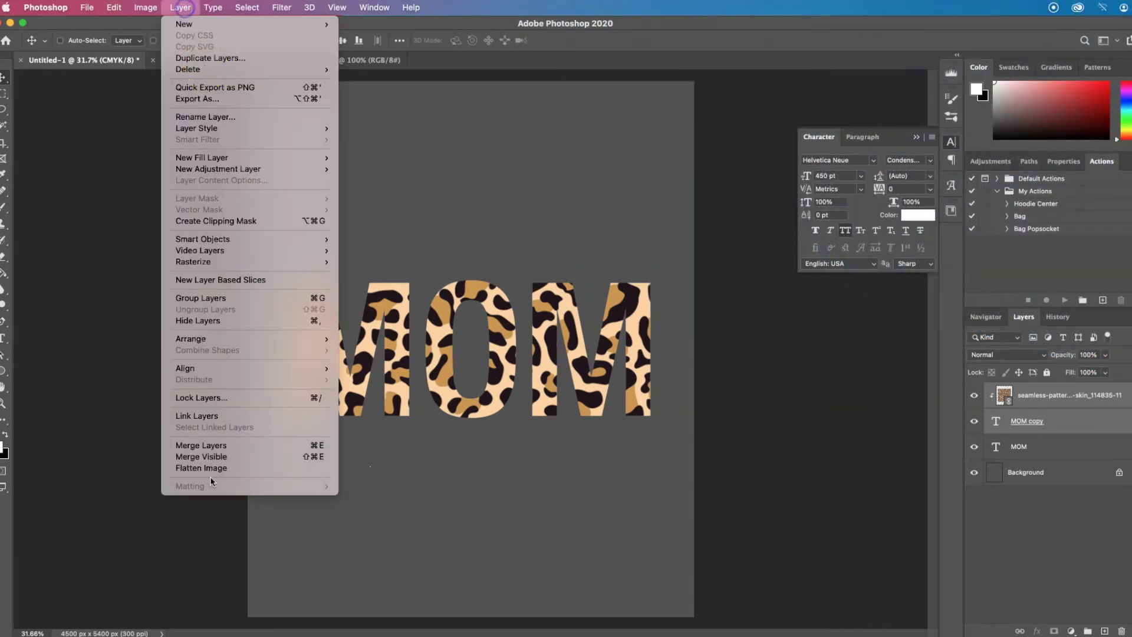
left_click(209, 447)
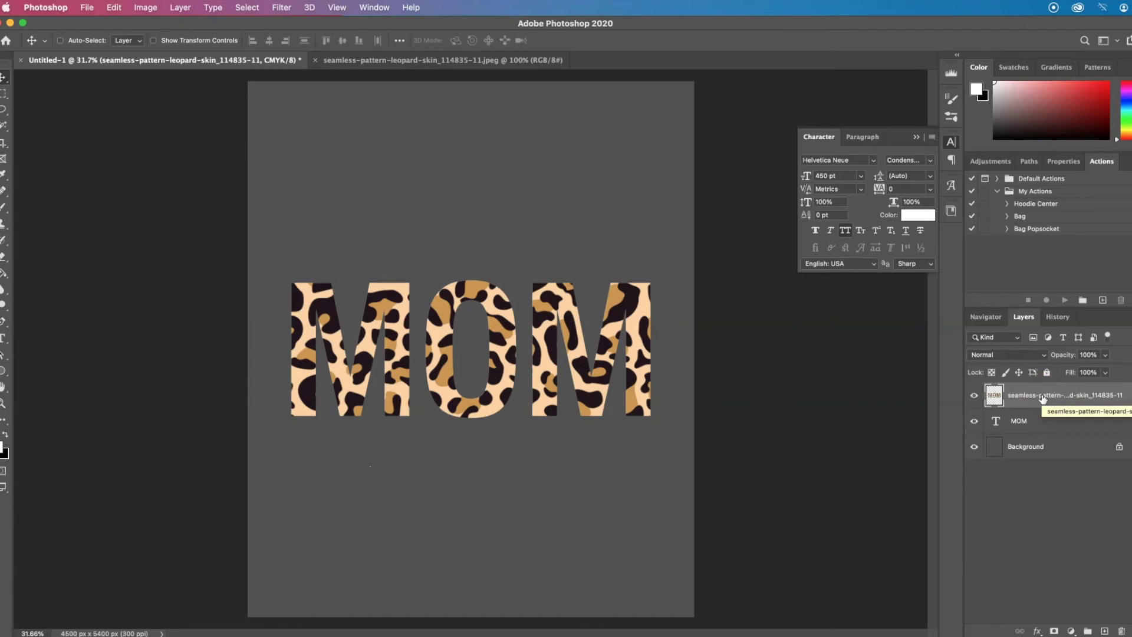
Delete the merged leopard layer, keeping the original MOM text layer selected.
left_click_drag(1042, 398, 1122, 630)
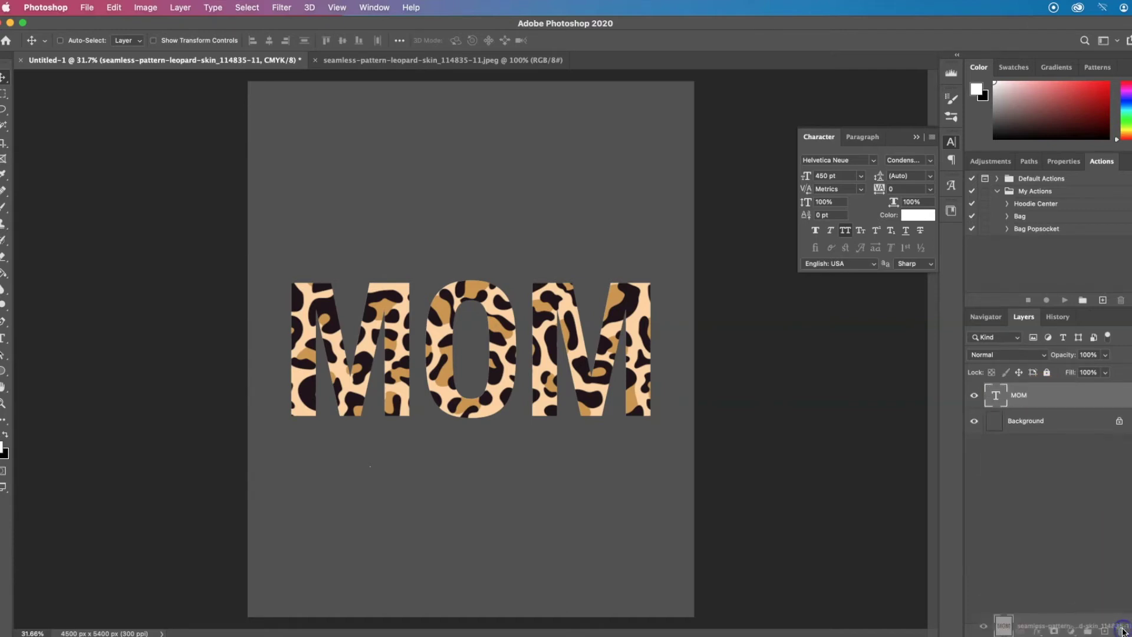
left_click(1115, 398)
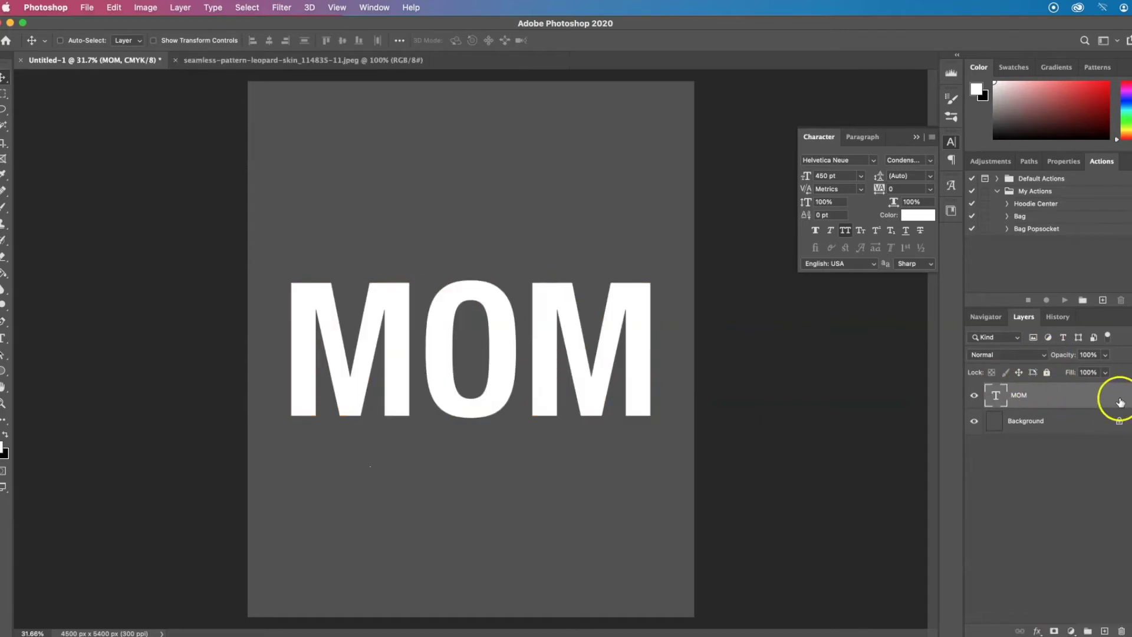
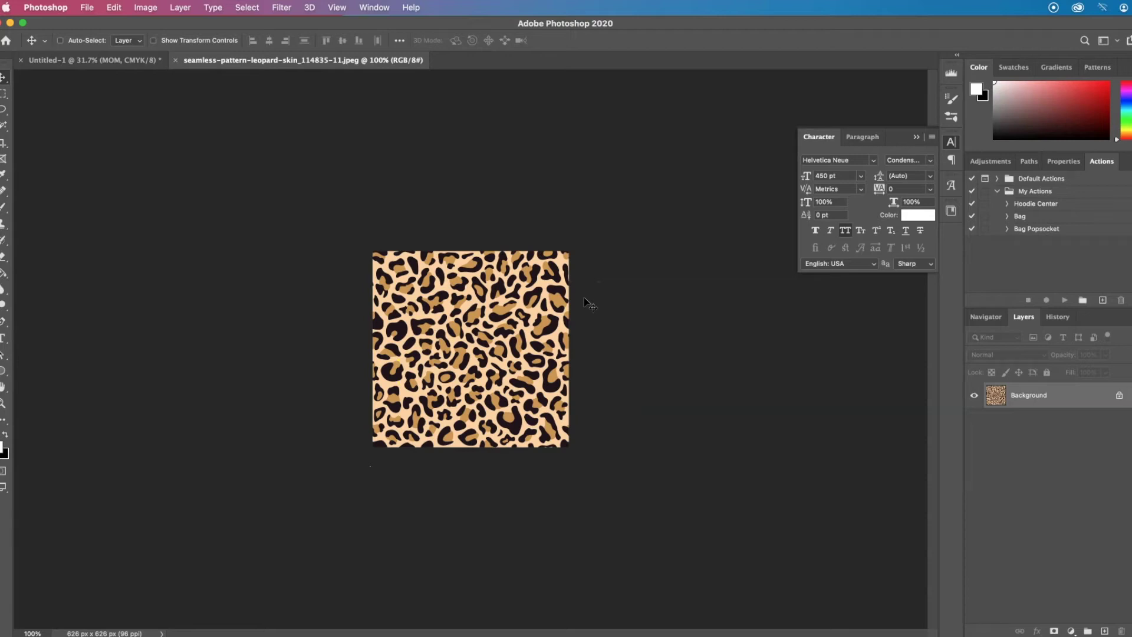
Select the entire leopard-skin image and define it as a pattern named "Leopard".
left_click(506, 212)
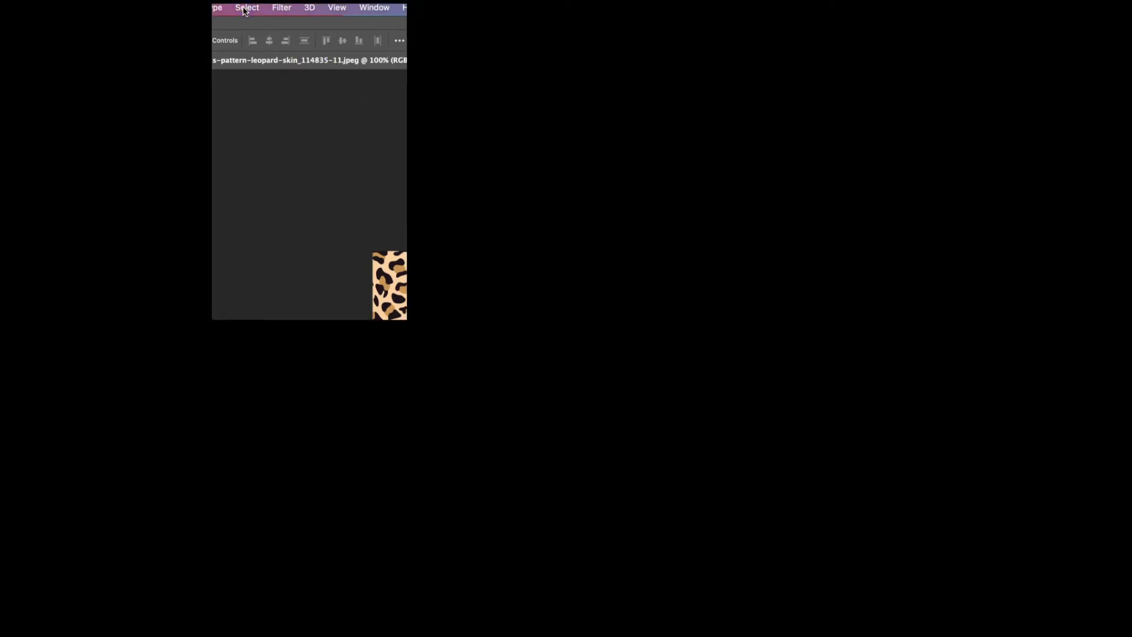
left_click(244, 11)
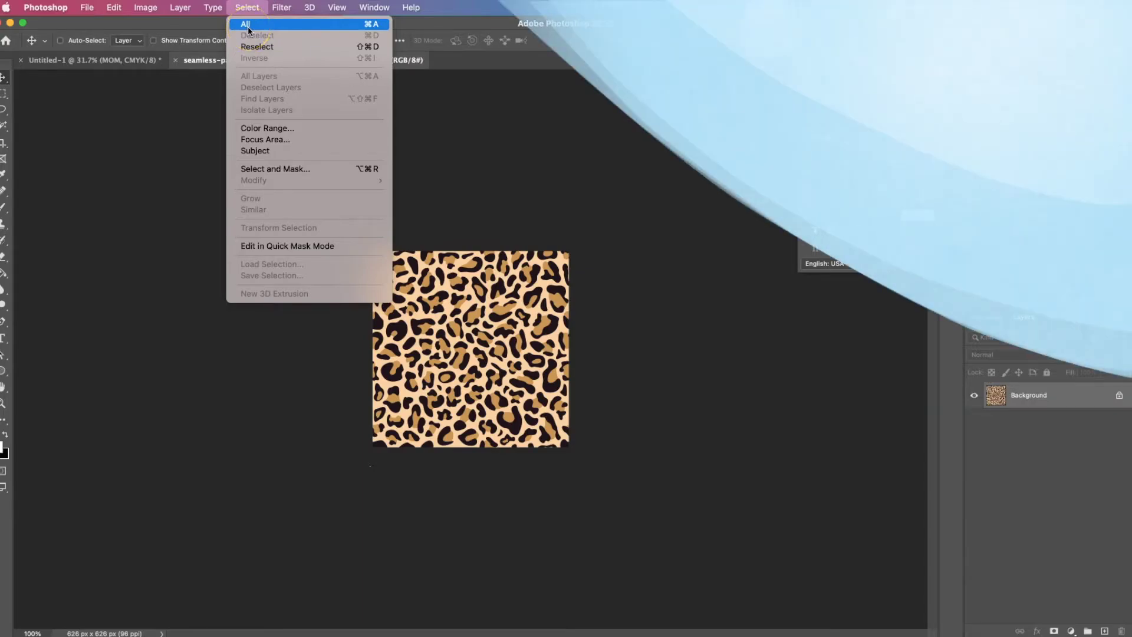
left_click(374, 26)
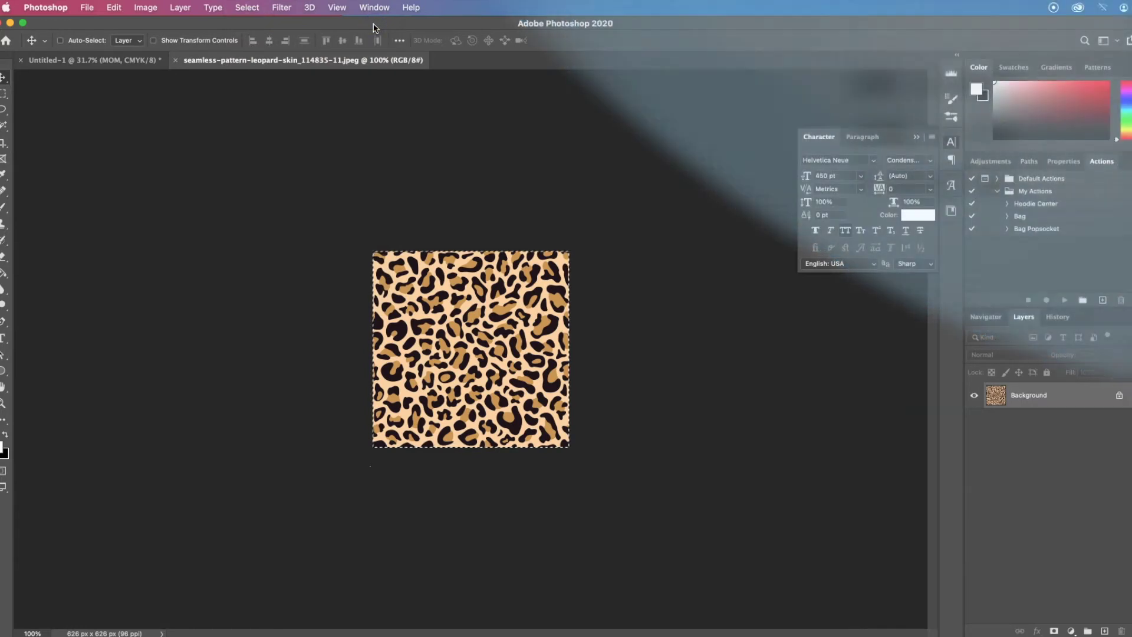
left_click(116, 7)
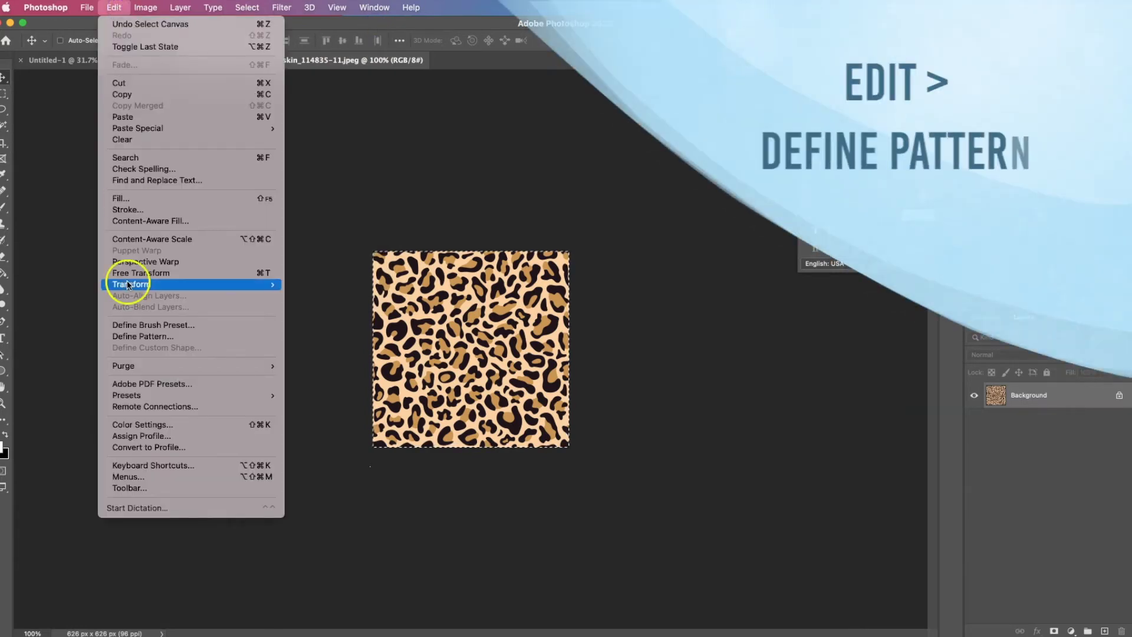
left_click(126, 336)
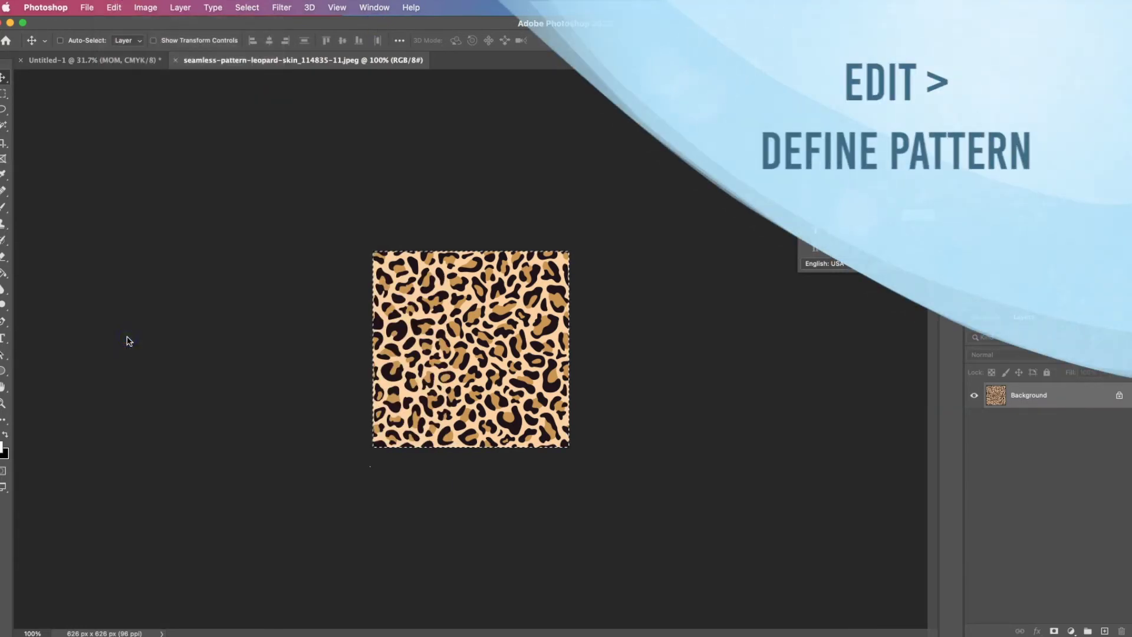
type("Leo")
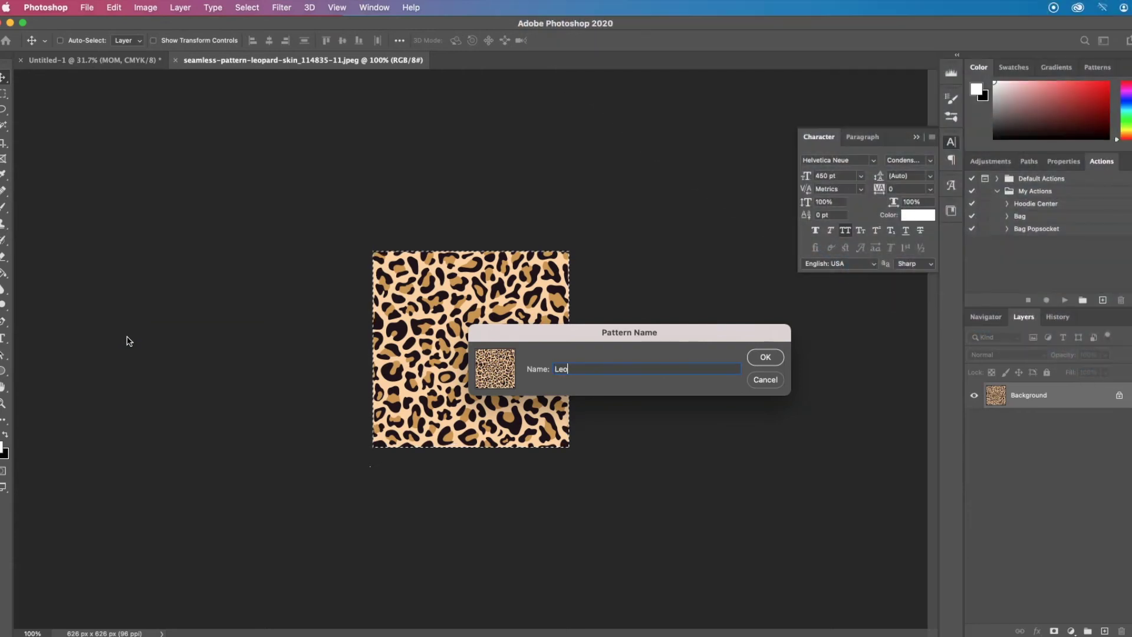
type("pard")
key("Return")
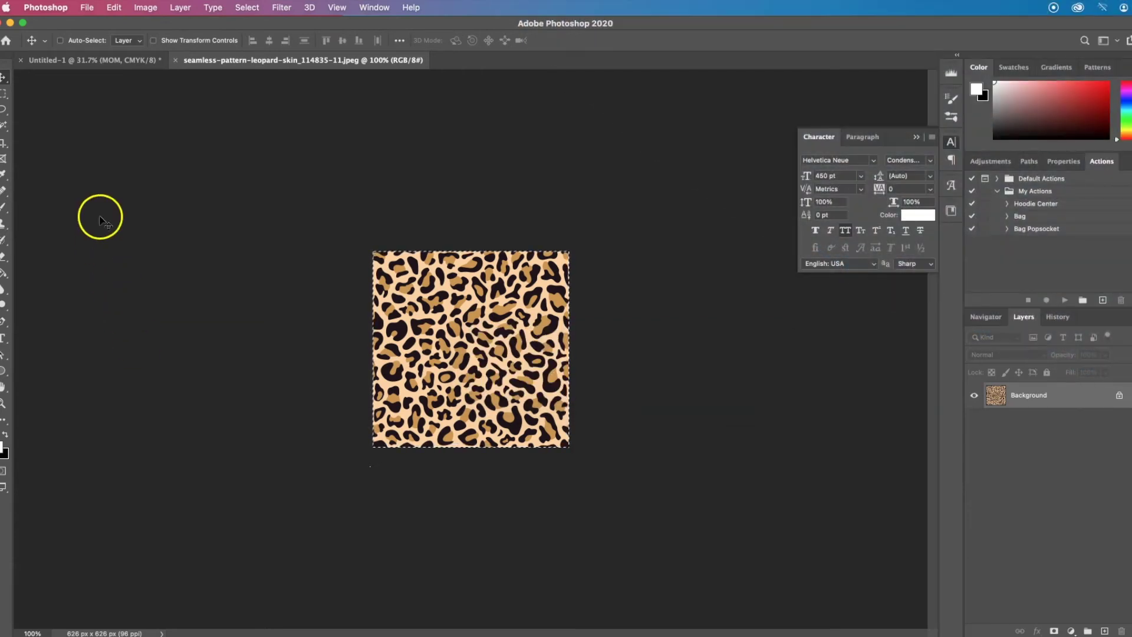
Return to the Untitled-1 document and enable a Pattern Overlay layer style on the MOM text layer.
left_click(96, 64)
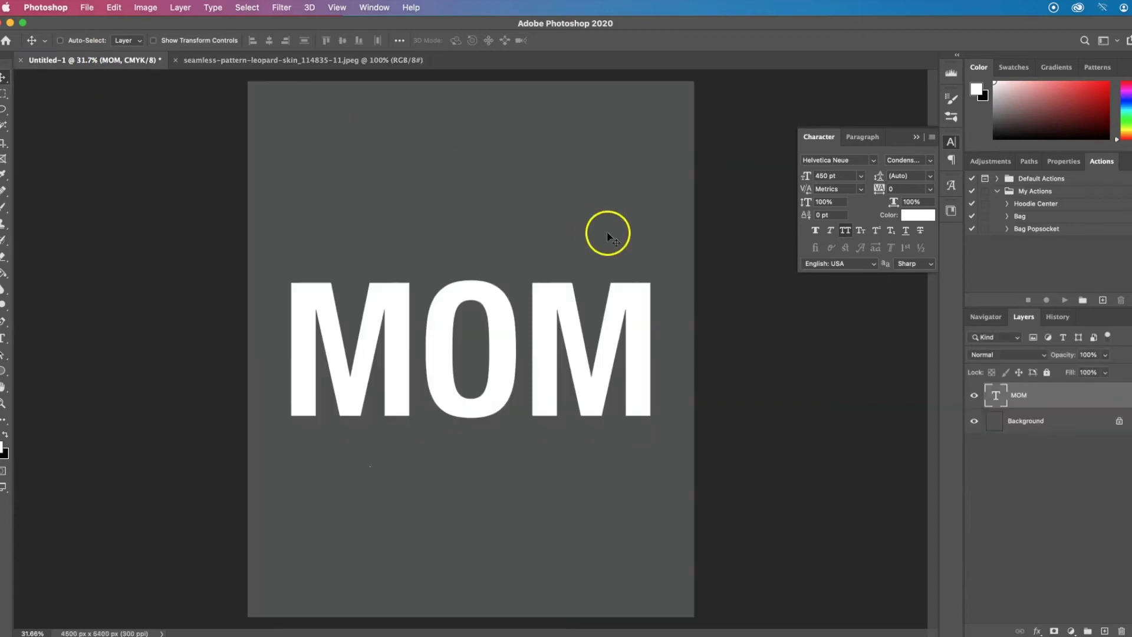
left_click(1074, 400)
double_click(1074, 400)
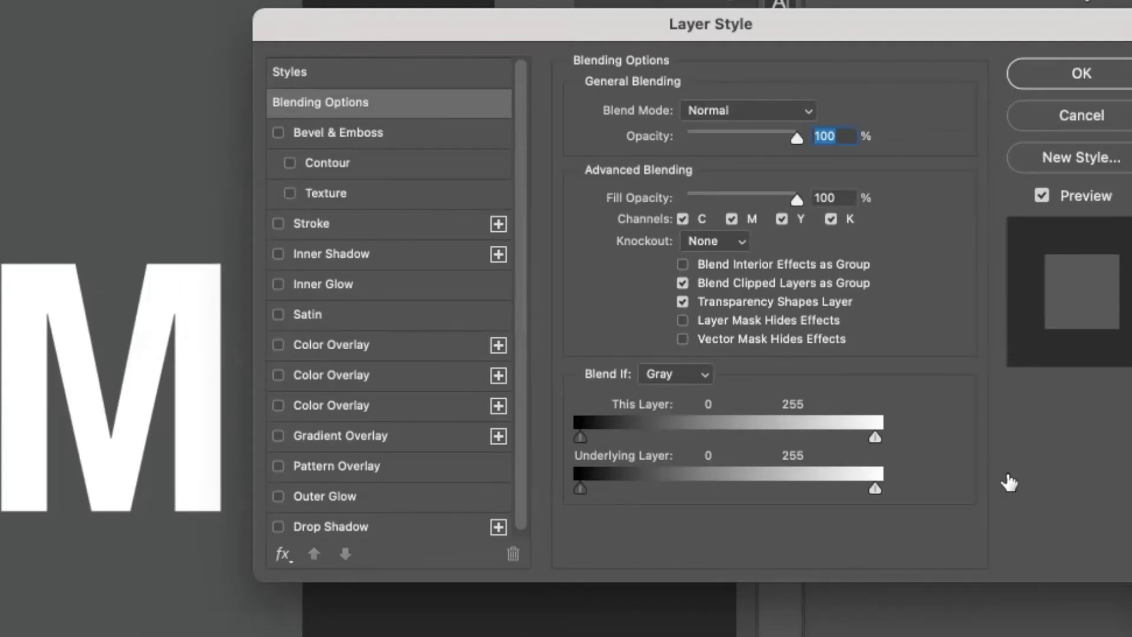
left_click(279, 467)
left_click(366, 466)
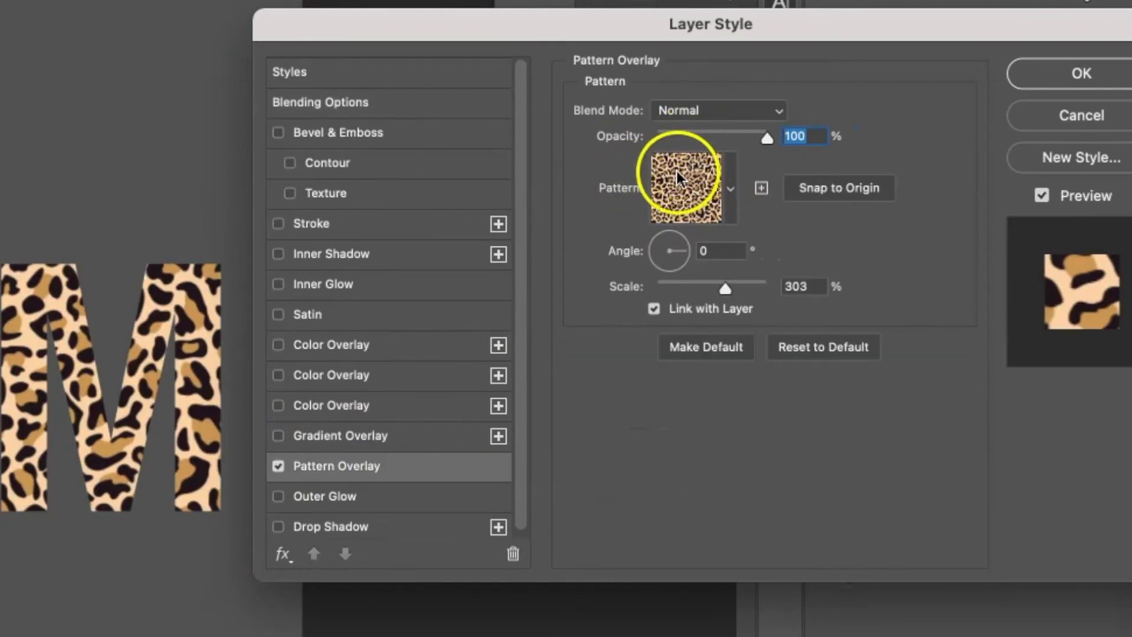
Examine the available overlay patterns, including the Trees group, and the options for importing patterns.
left_click(729, 186)
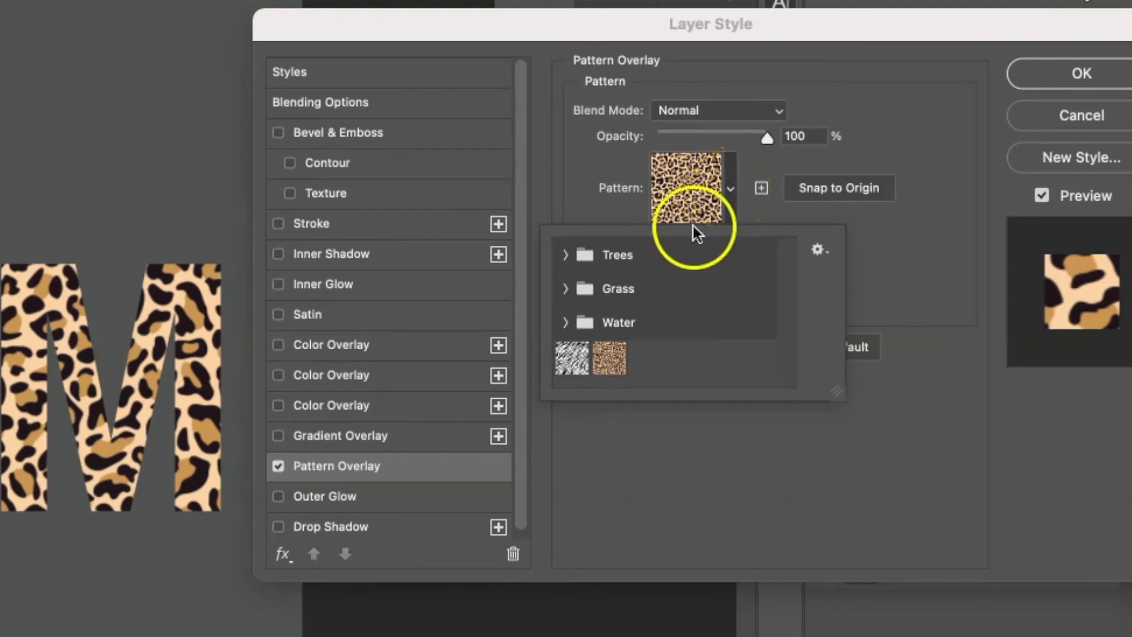
left_click(565, 255)
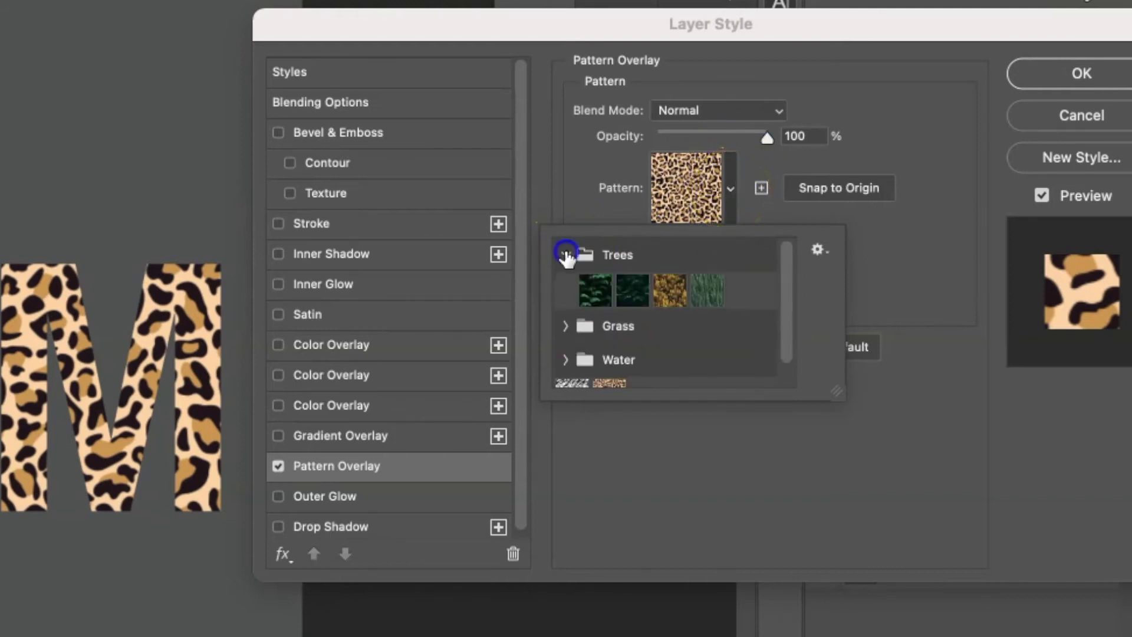
left_click(565, 254)
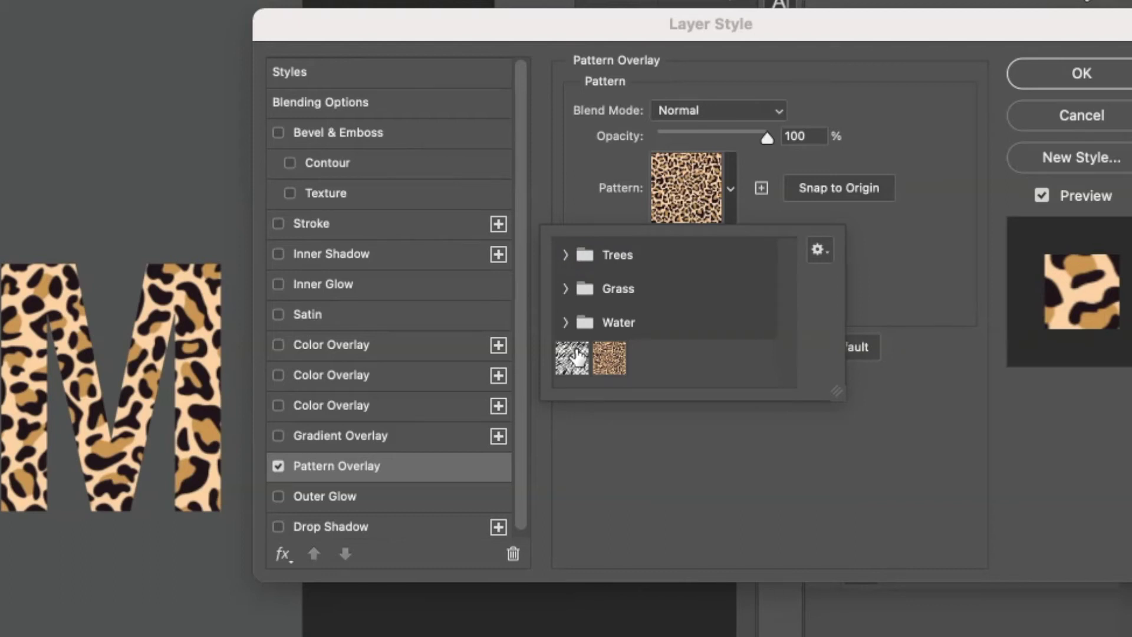
left_click(818, 249)
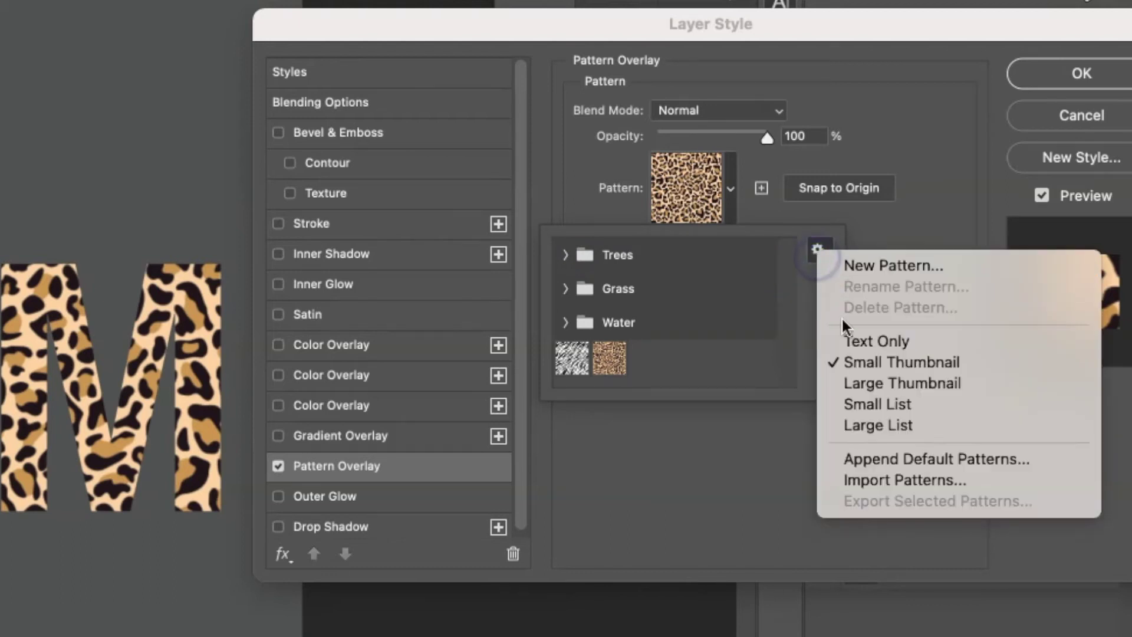
left_click(863, 481)
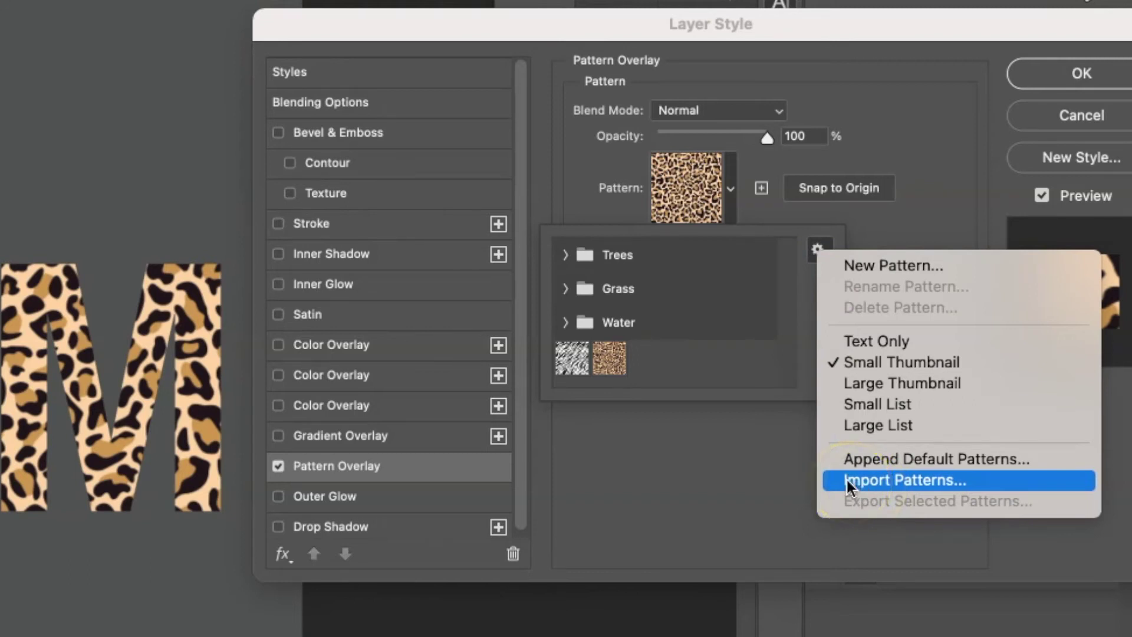
left_click(790, 461)
left_click(788, 460)
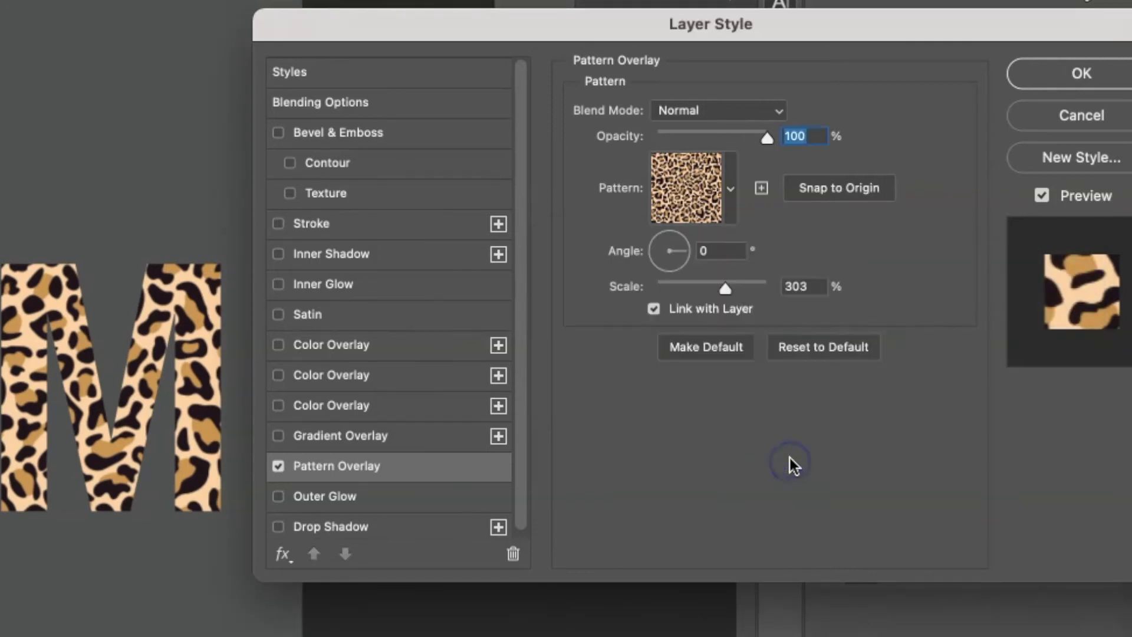
Set the leopard pattern overlay's scale to 245% and apply the layer style.
mouse_move(724, 287)
left_mouse_down()
mouse_move(703, 289)
mouse_move(723, 288)
mouse_move(703, 290)
mouse_move(713, 290)
left_mouse_up()
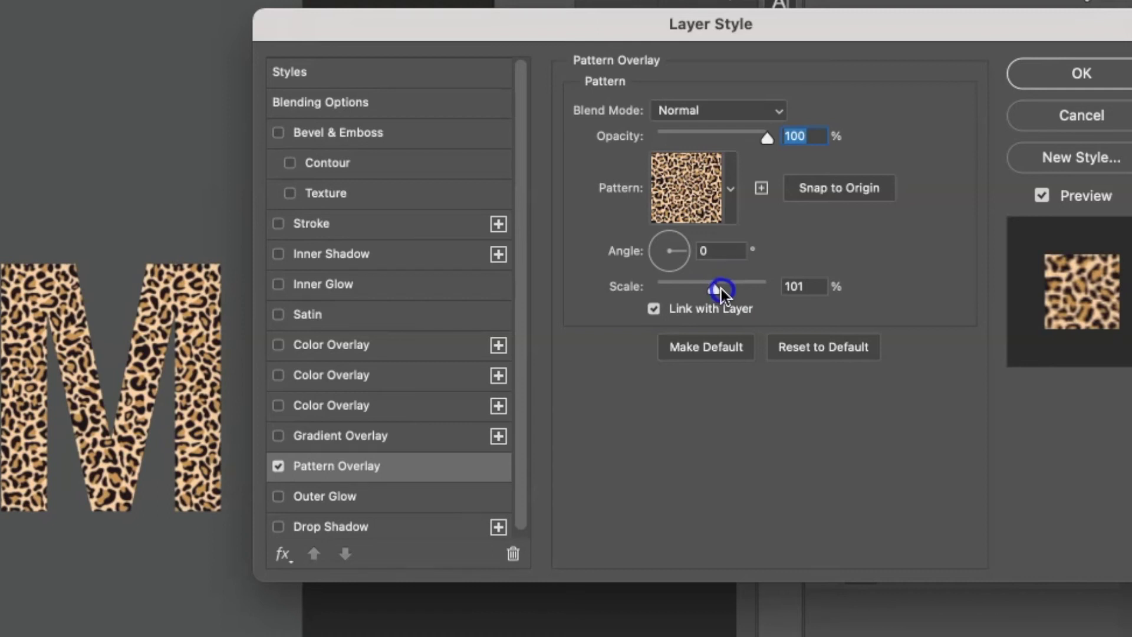
left_click_drag(721, 290, 721, 290)
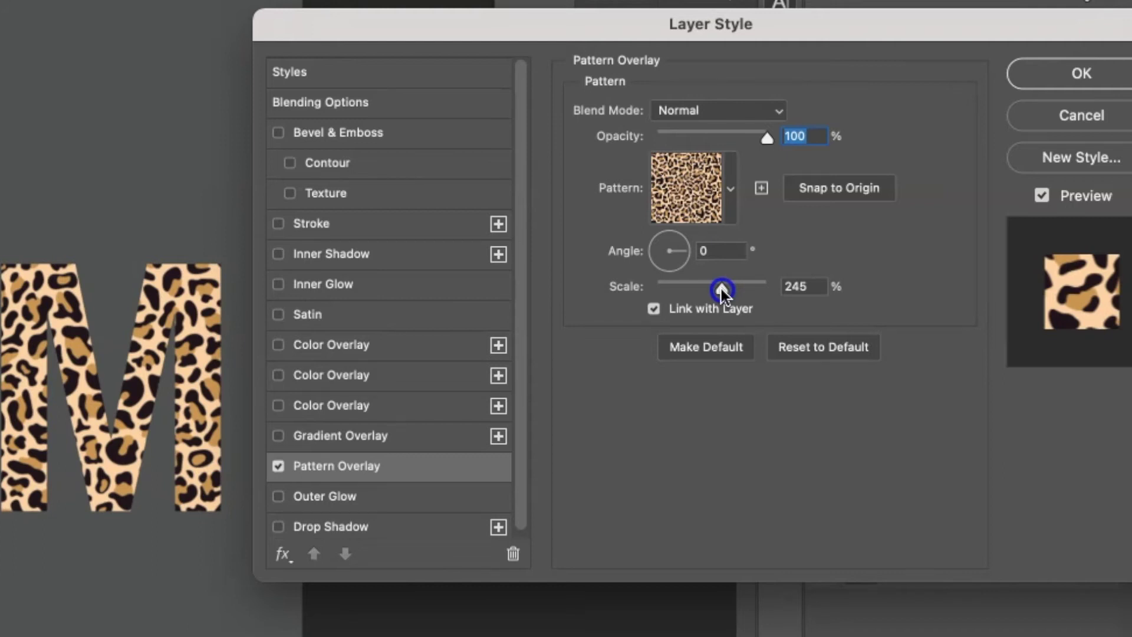
left_click_drag(722, 290, 721, 290)
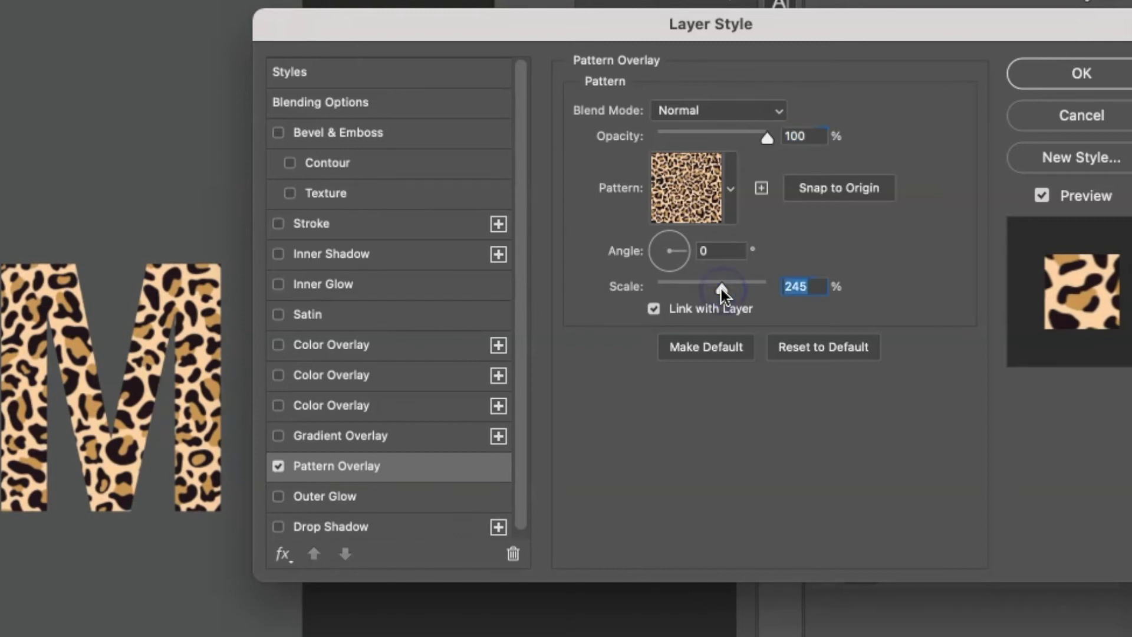
left_click(1058, 75)
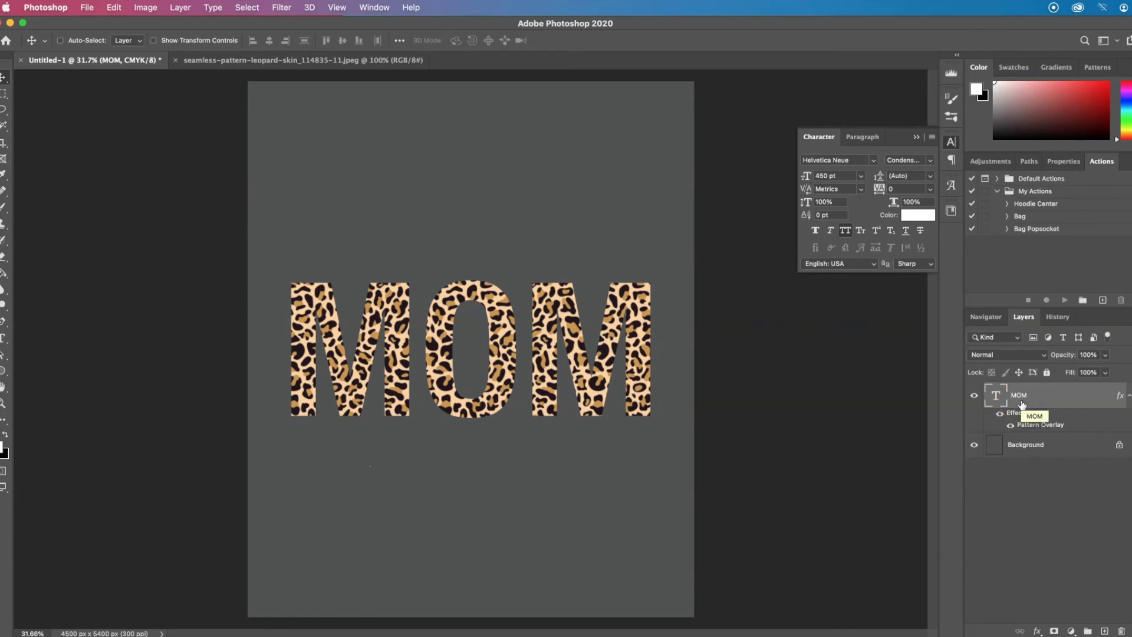
Duplicate the MOM text layer, turn off the original's Pattern Overlay, and hide the copy.
key("super+j")
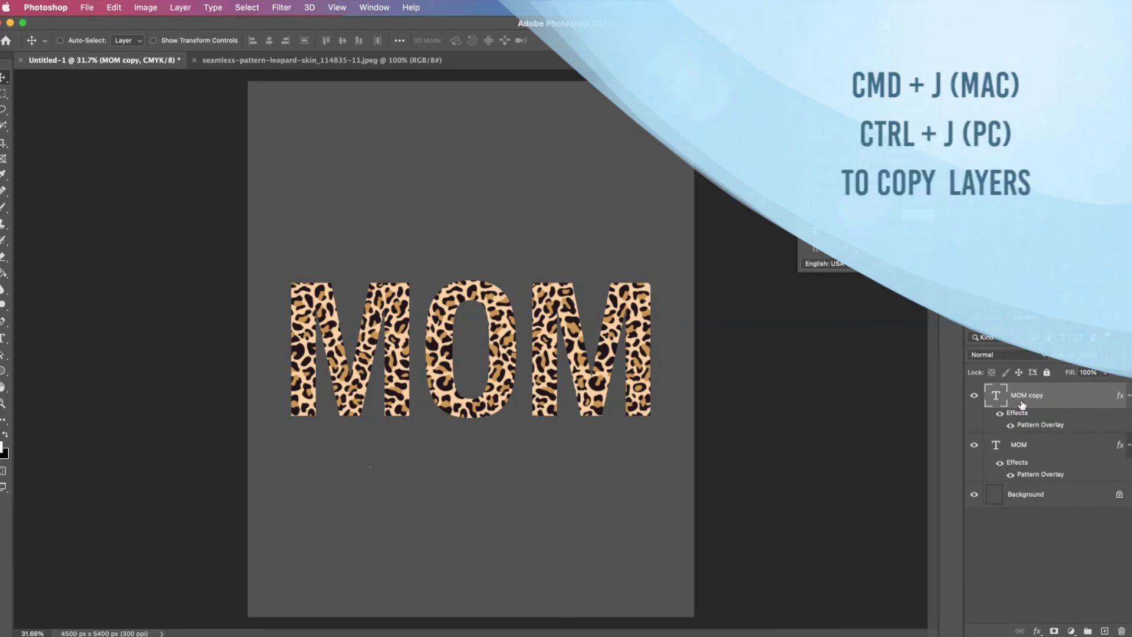
left_click(1013, 415)
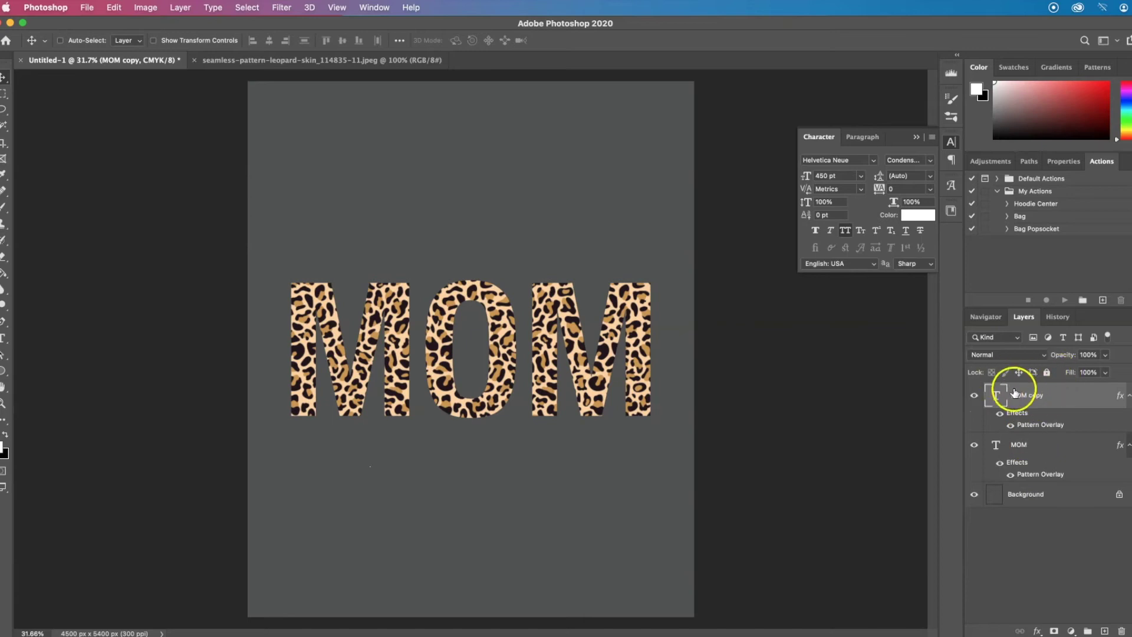
left_click(1011, 476)
left_click(975, 396)
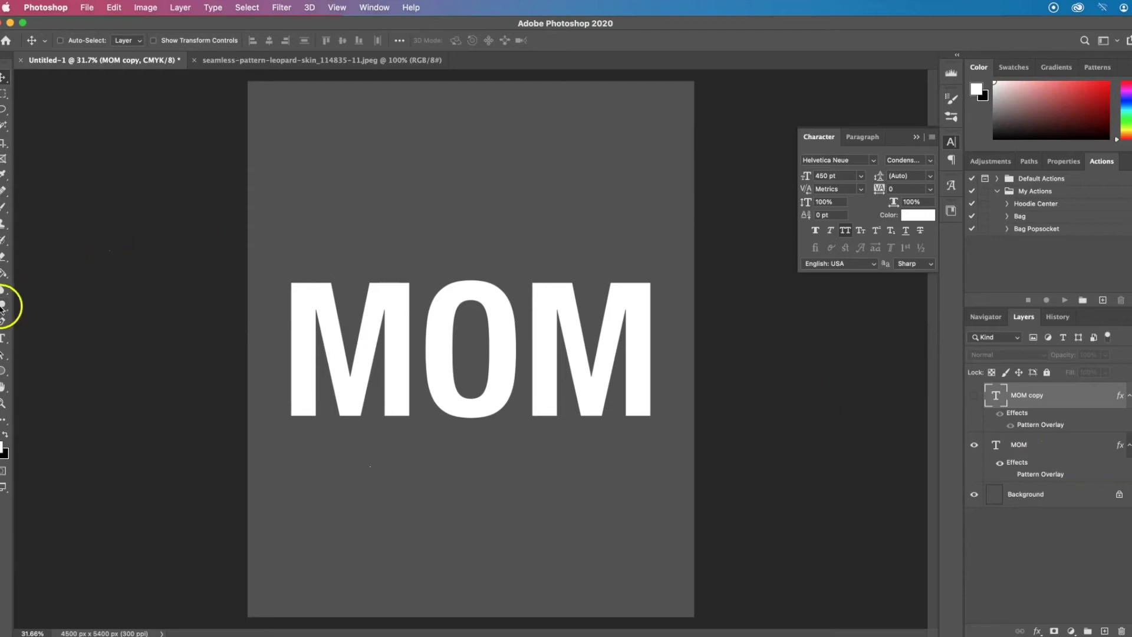
Change the text colour of the first M in the original MOM layer to a muted salmon pink.
left_click(3, 340)
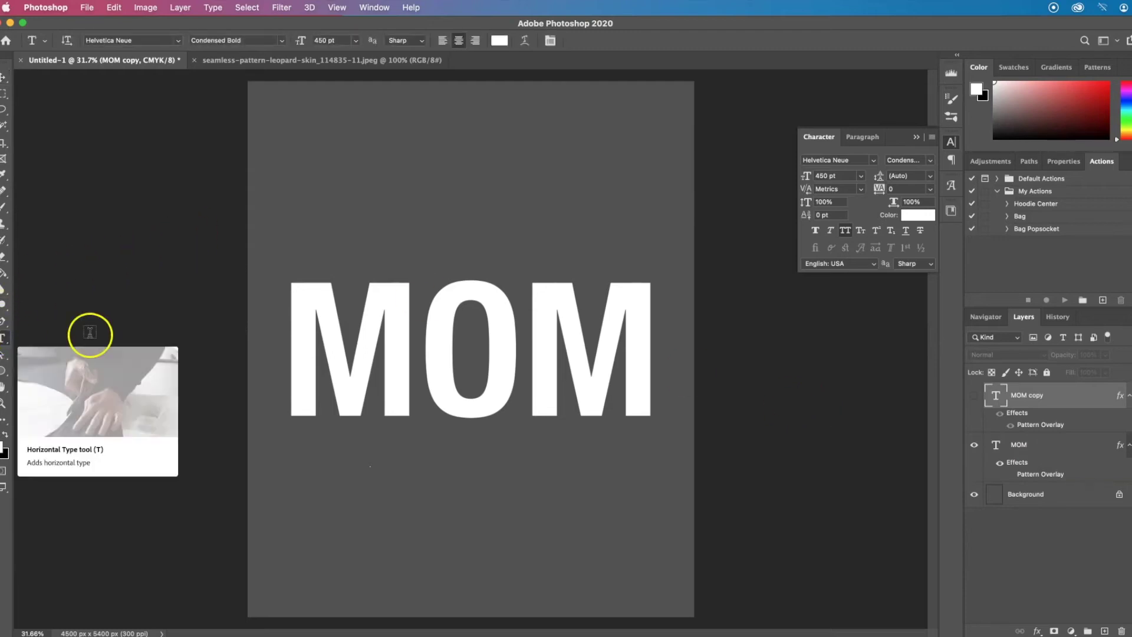
left_click_drag(413, 357, 303, 354)
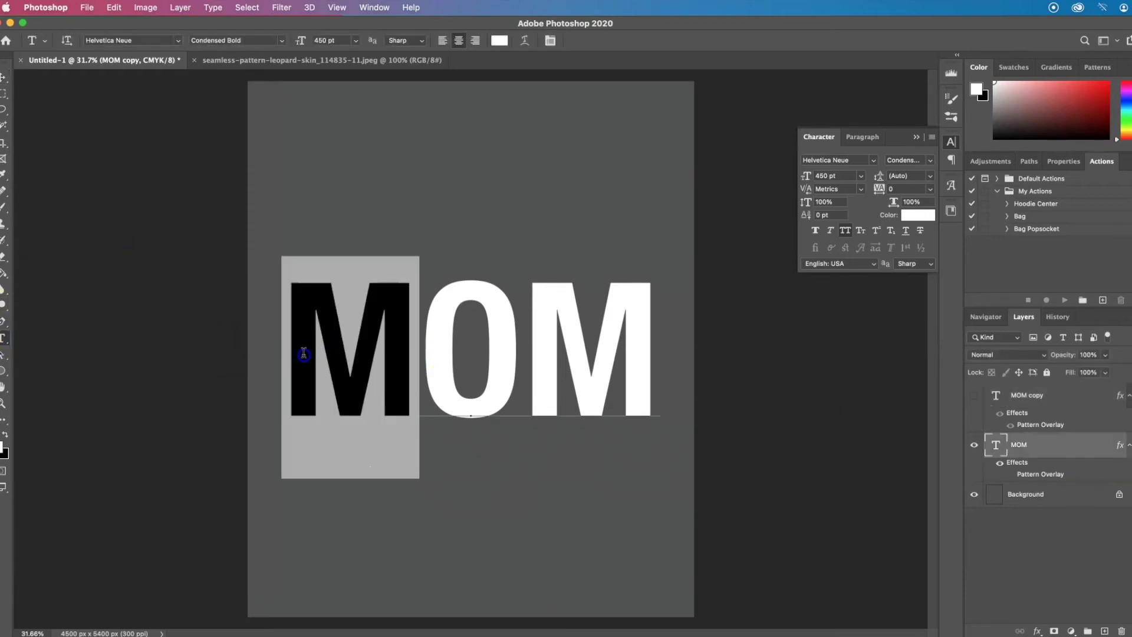
left_click(500, 40)
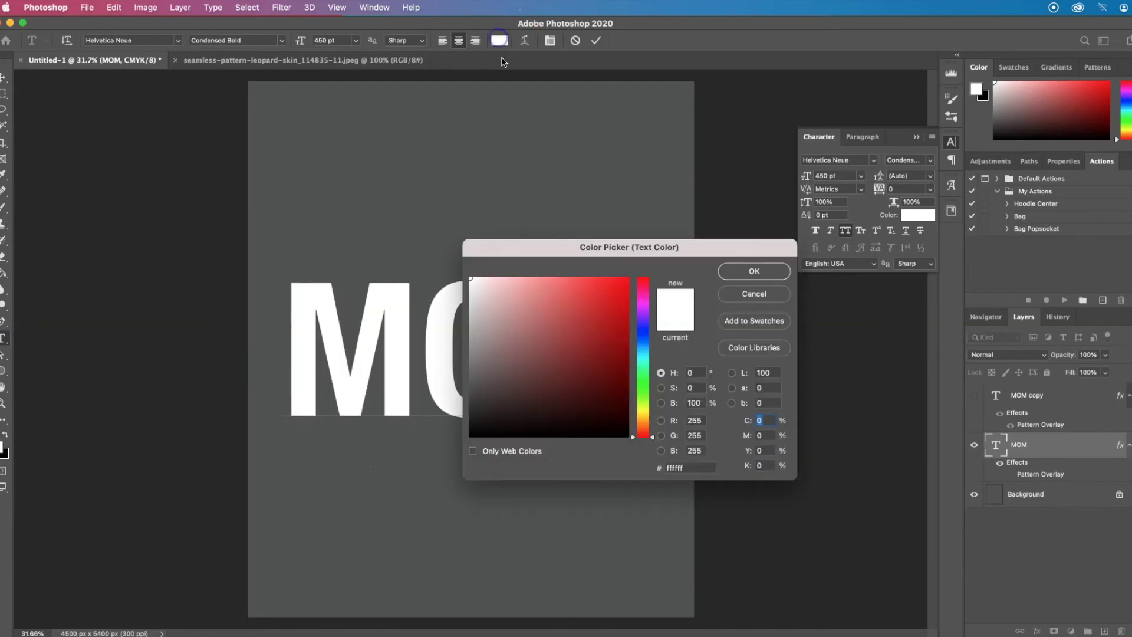
left_click(524, 306)
left_click(732, 271)
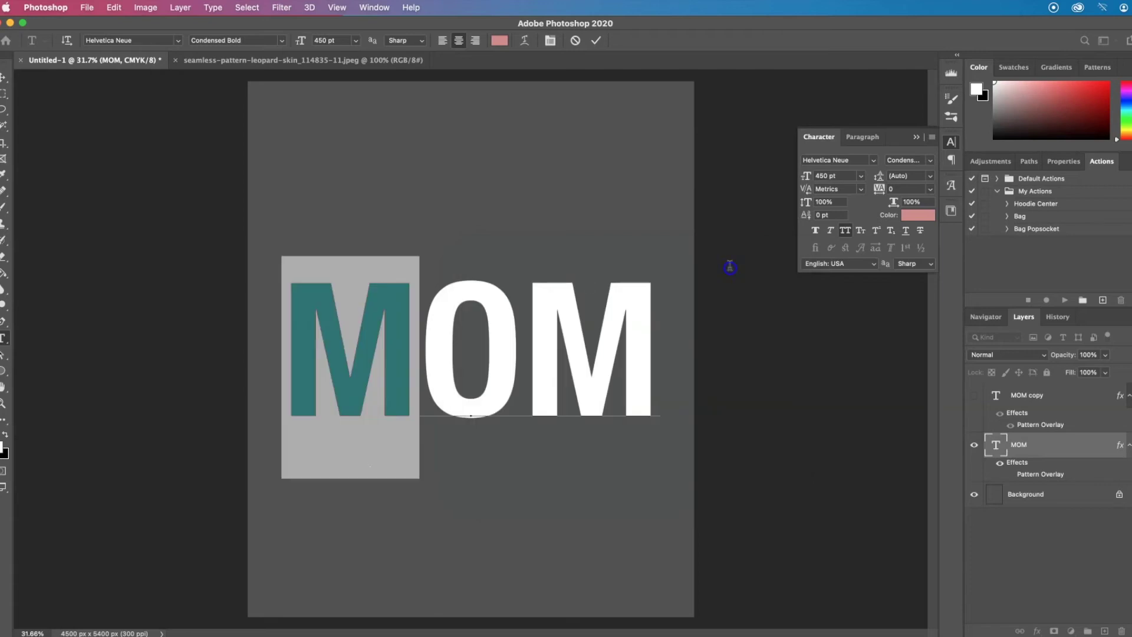
Change the text colour of the letter O to a muted sage green.
left_click(506, 335)
left_click_drag(506, 335, 462, 331)
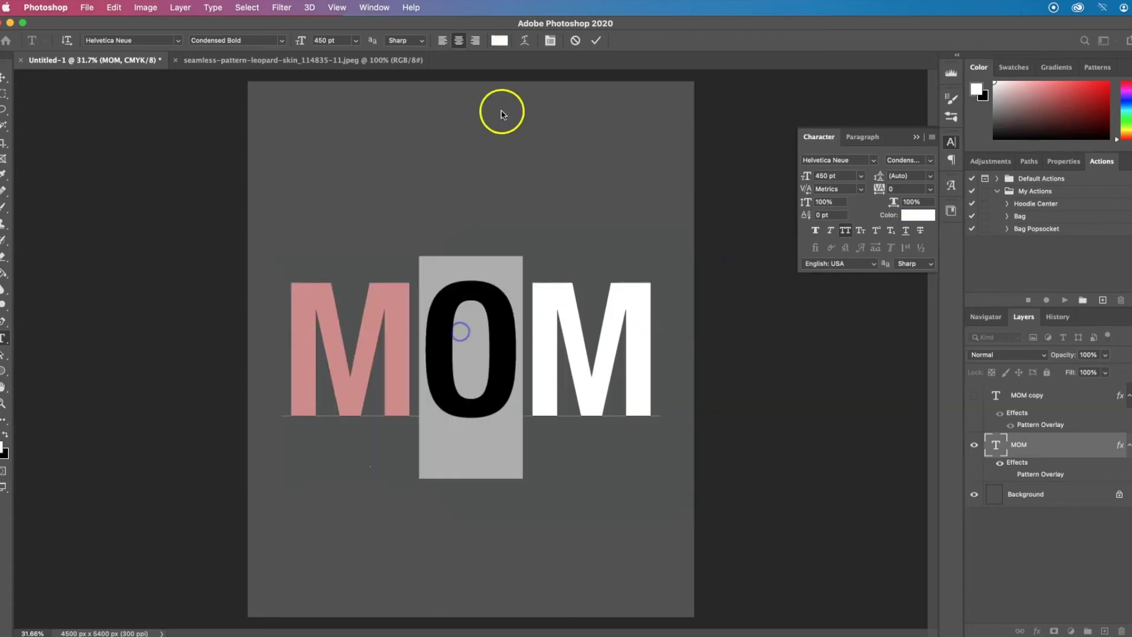
left_click(501, 40)
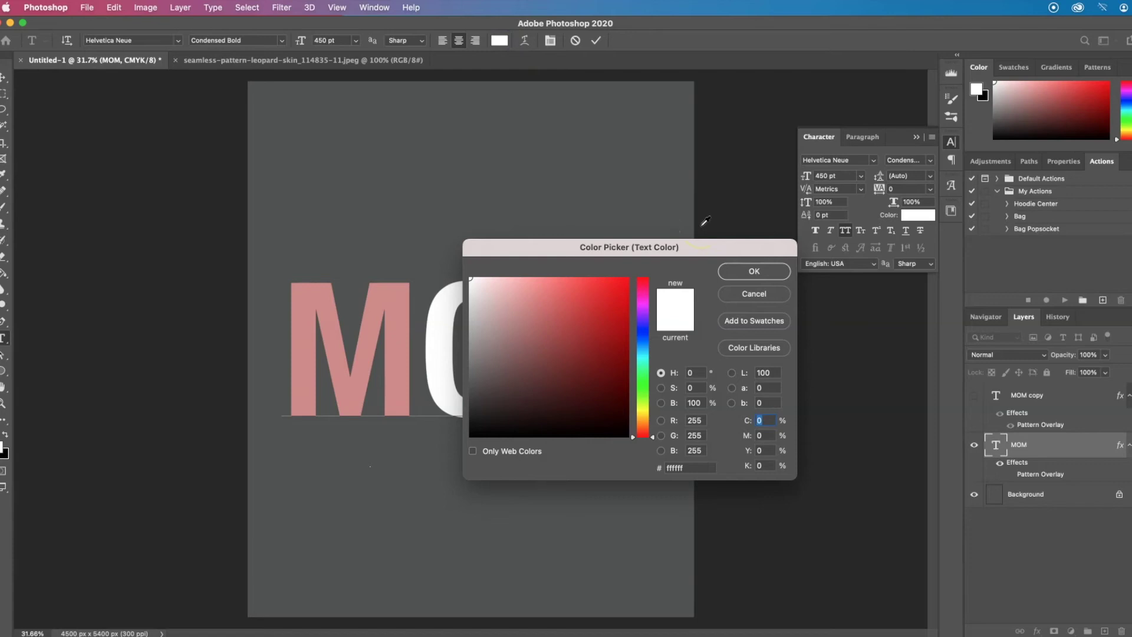
left_click_drag(646, 382, 647, 413)
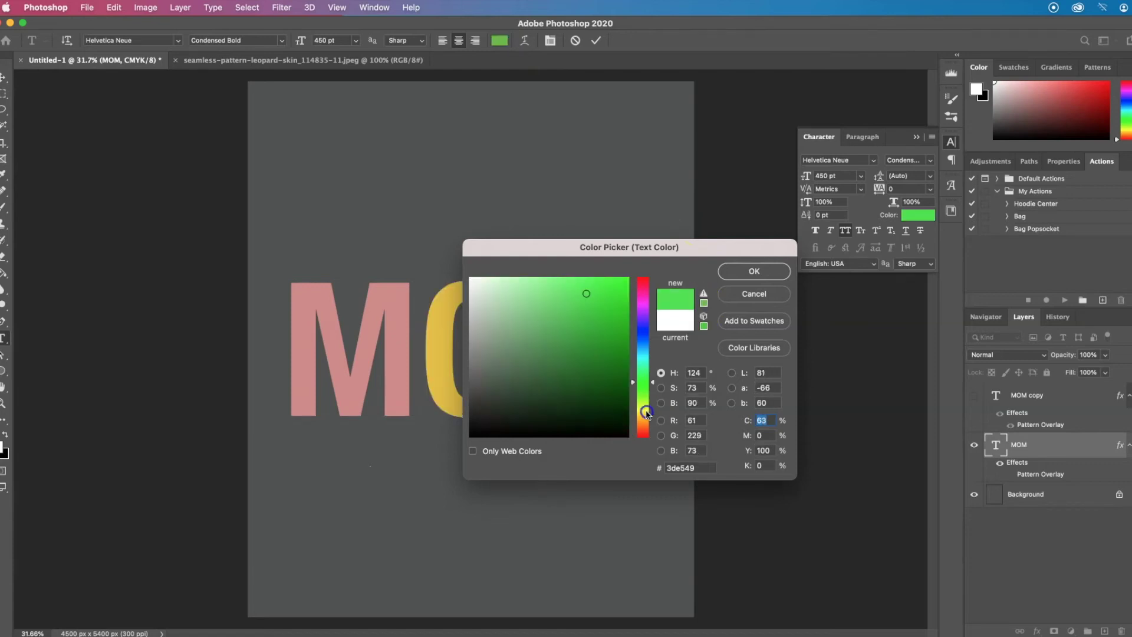
left_click_drag(589, 304, 503, 333)
left_click(754, 271)
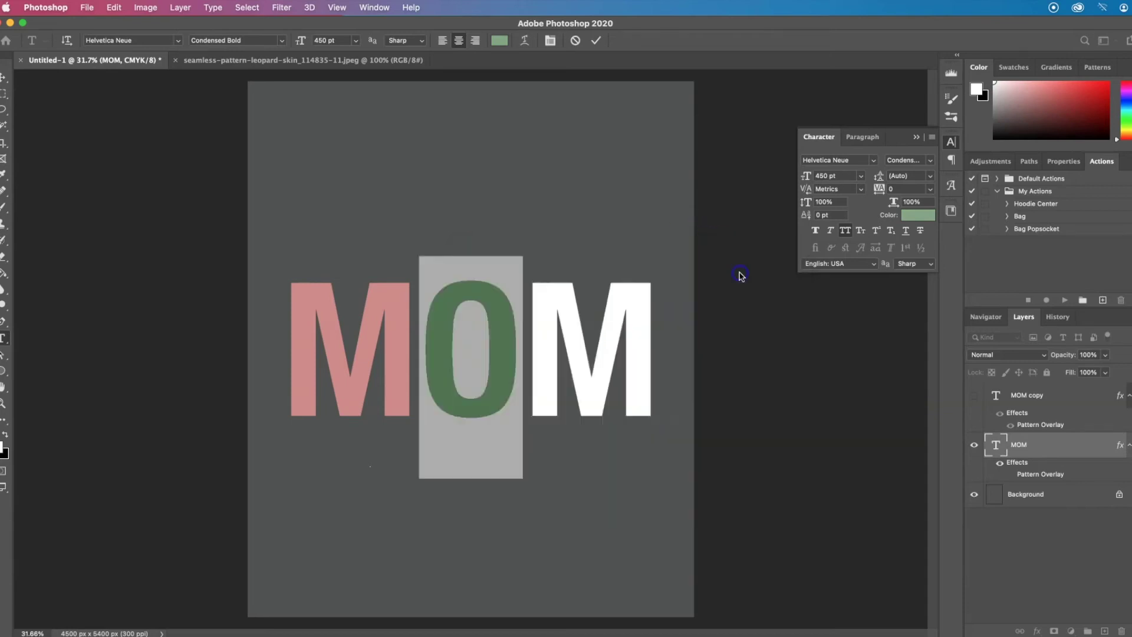
Change the last M to a soft purple, accepting the in-gamut printable alternative #c392c2.
left_click_drag(656, 334, 536, 333)
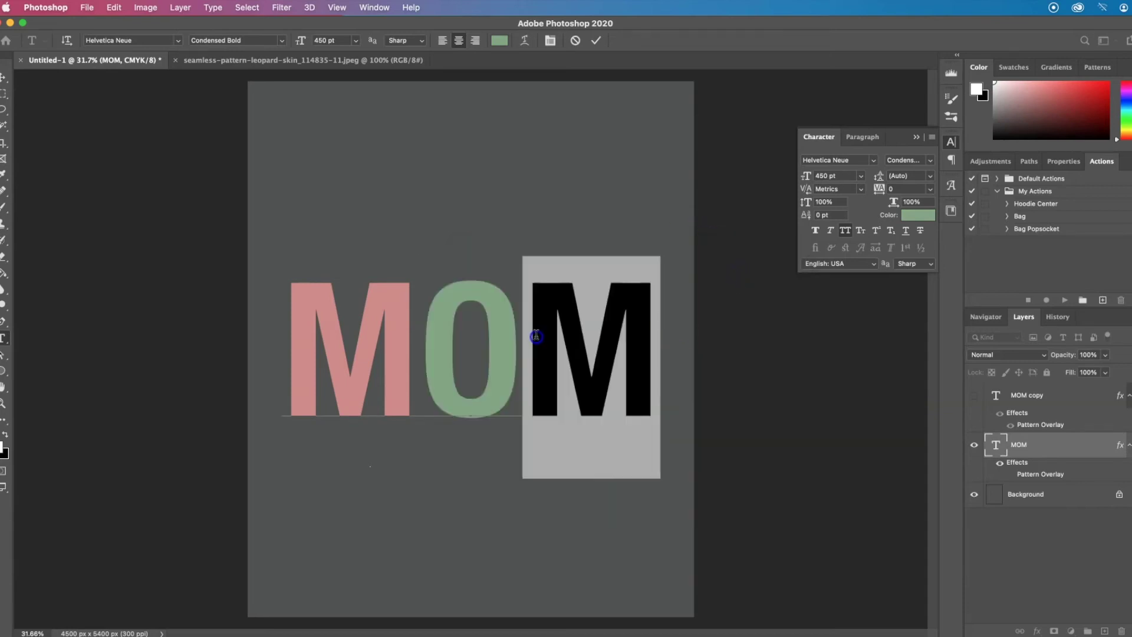
left_click(493, 36)
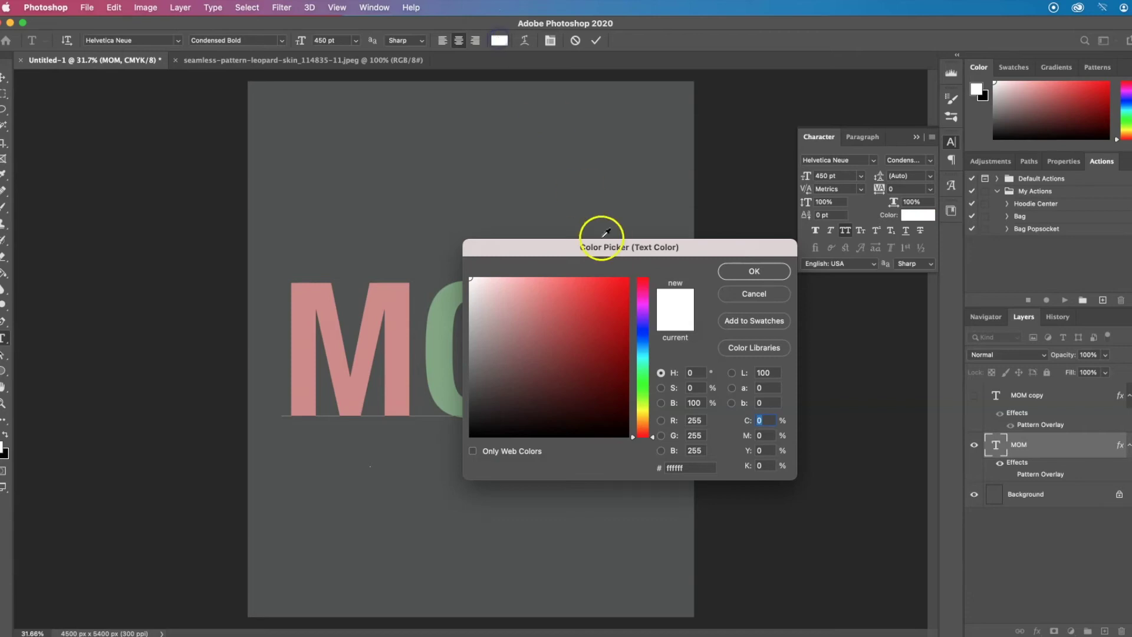
left_click_drag(638, 291, 644, 310)
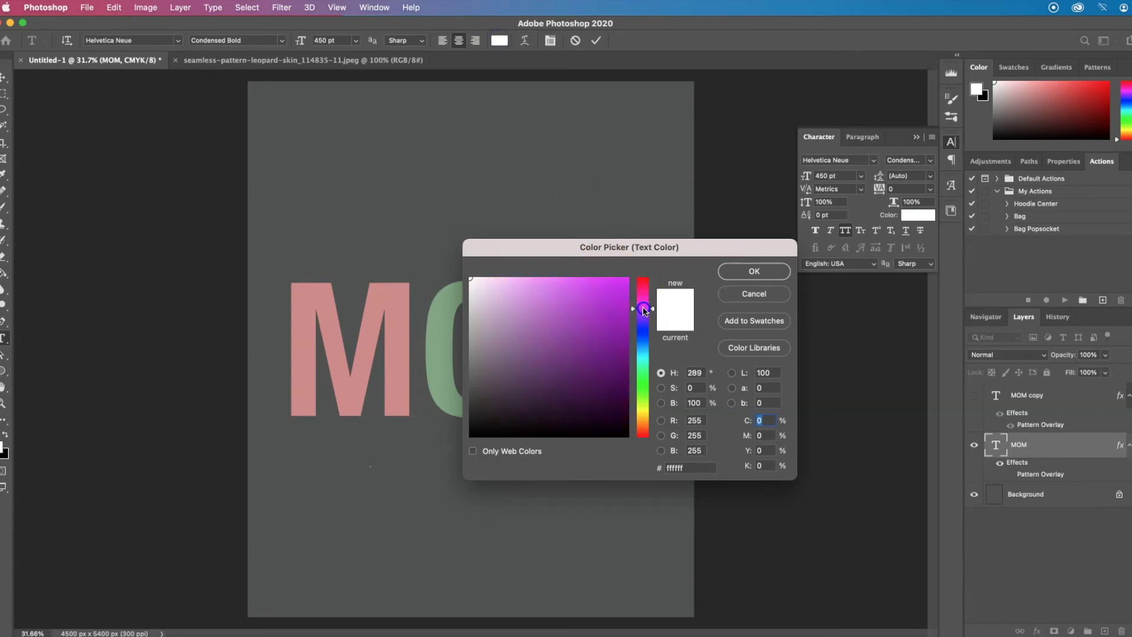
mouse_move(518, 298)
left_mouse_down()
mouse_move(508, 321)
mouse_move(522, 301)
left_mouse_up()
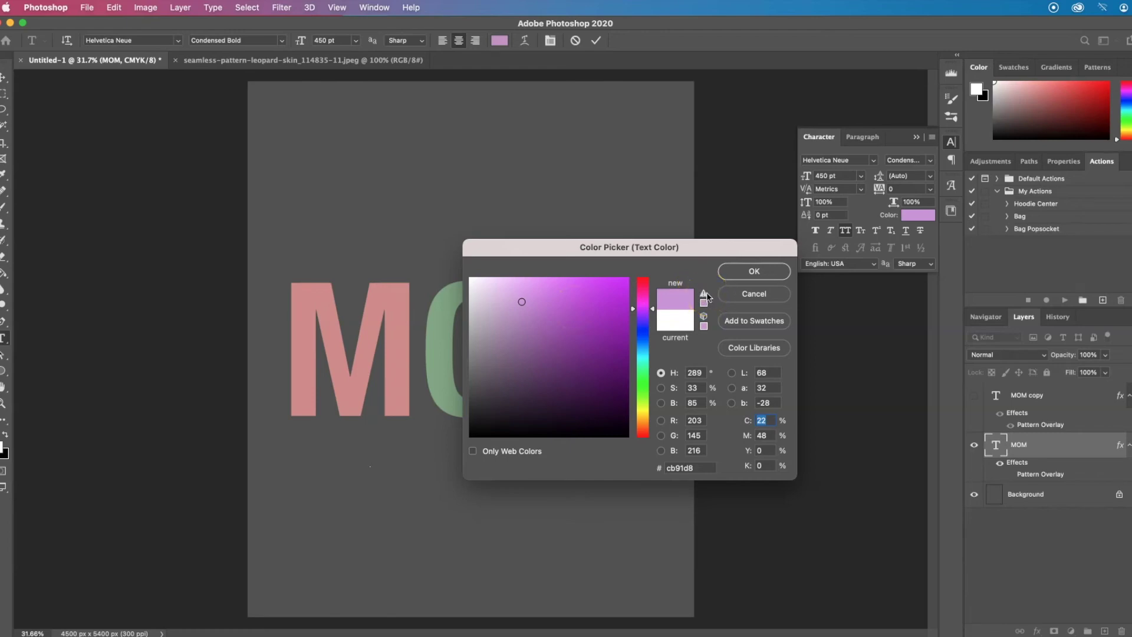
mouse_move(707, 297)
left_click(523, 302)
left_click(628, 307)
left_click(703, 303)
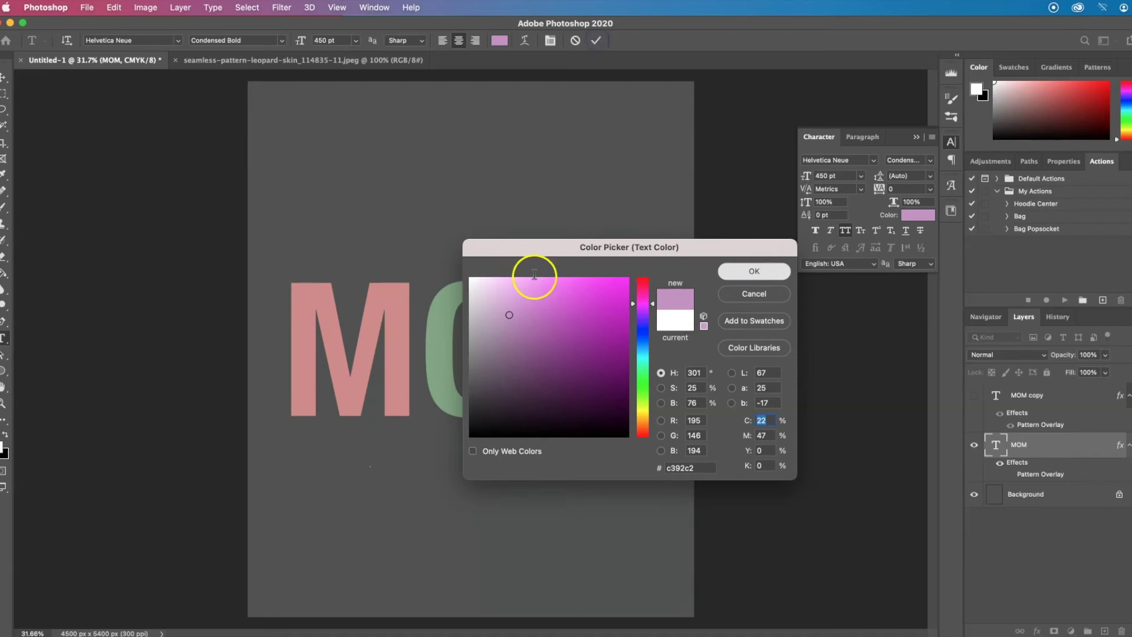
key("Return")
Show the MOM copy layer and make a combined rectangular selection over the left stems of both Ms and the left half of the O.
left_click(974, 395)
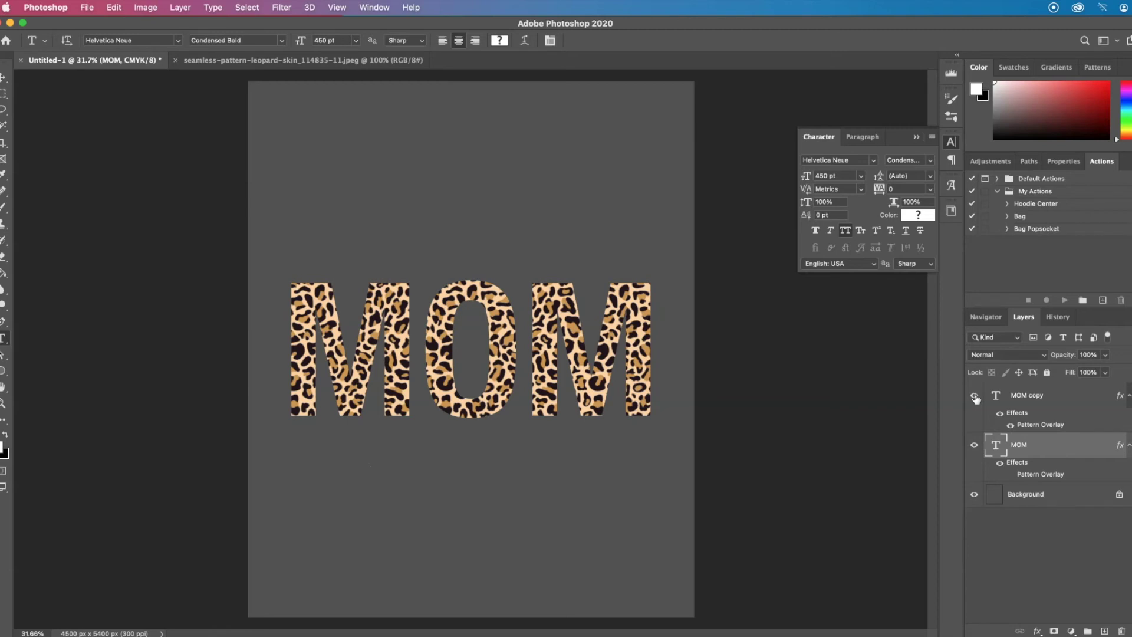
left_click(2, 93)
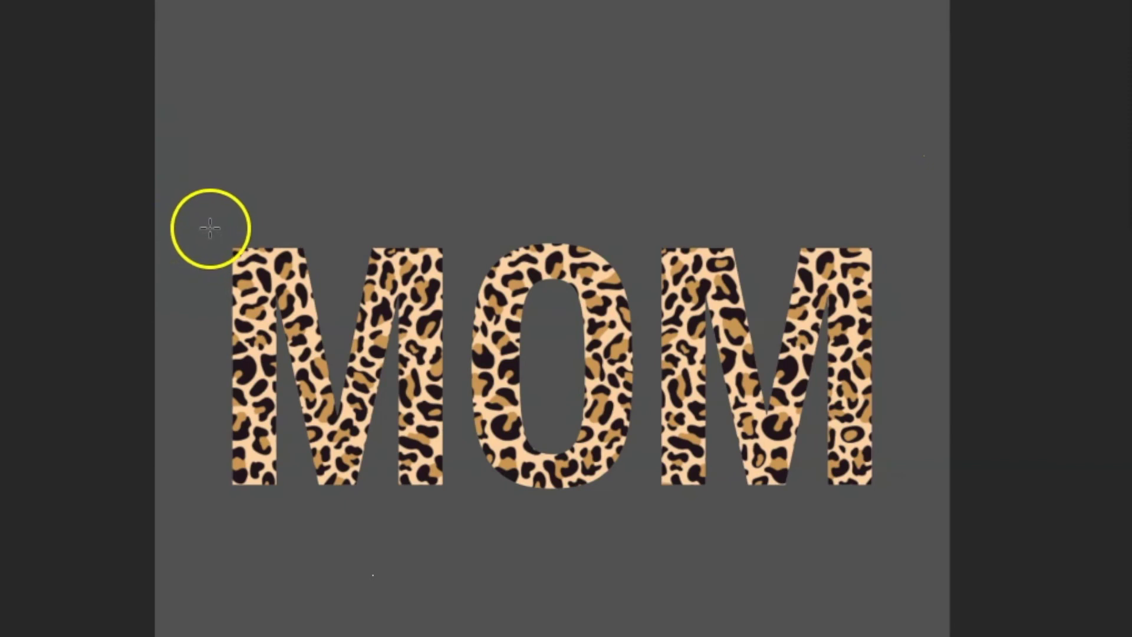
left_click_drag(215, 233, 277, 492)
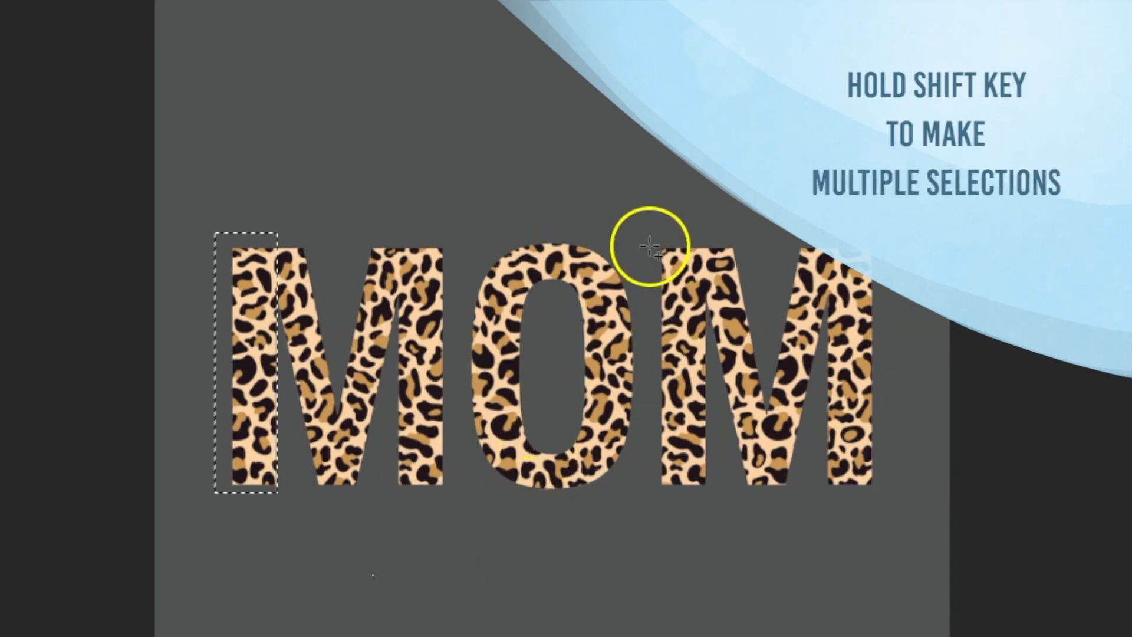
left_click_drag(554, 211, 457, 505)
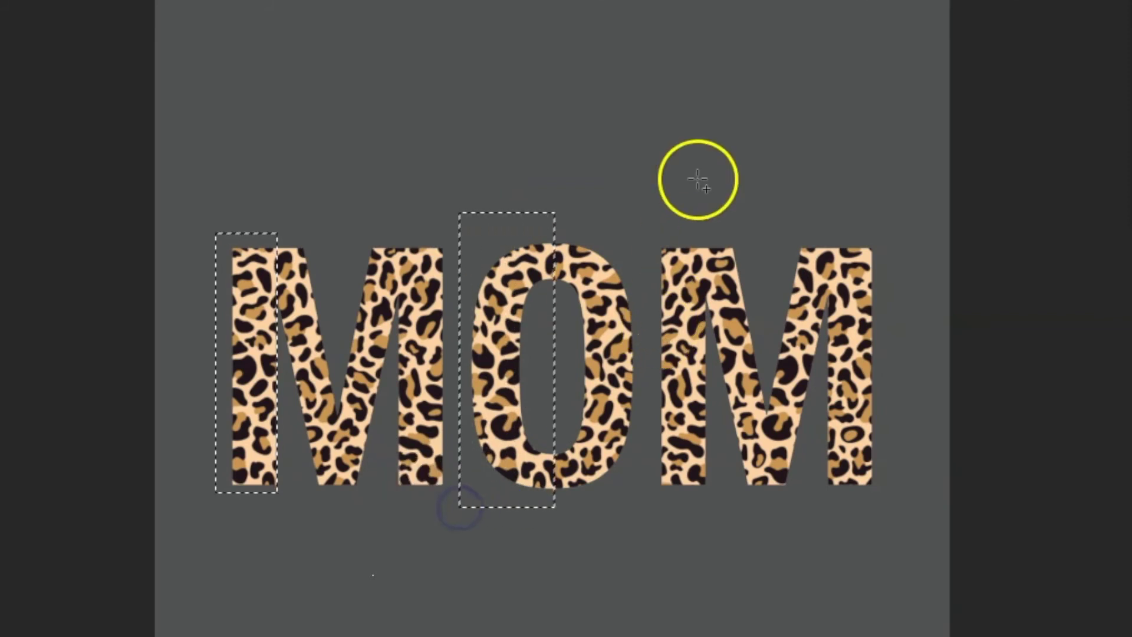
left_click_drag(643, 221, 706, 514)
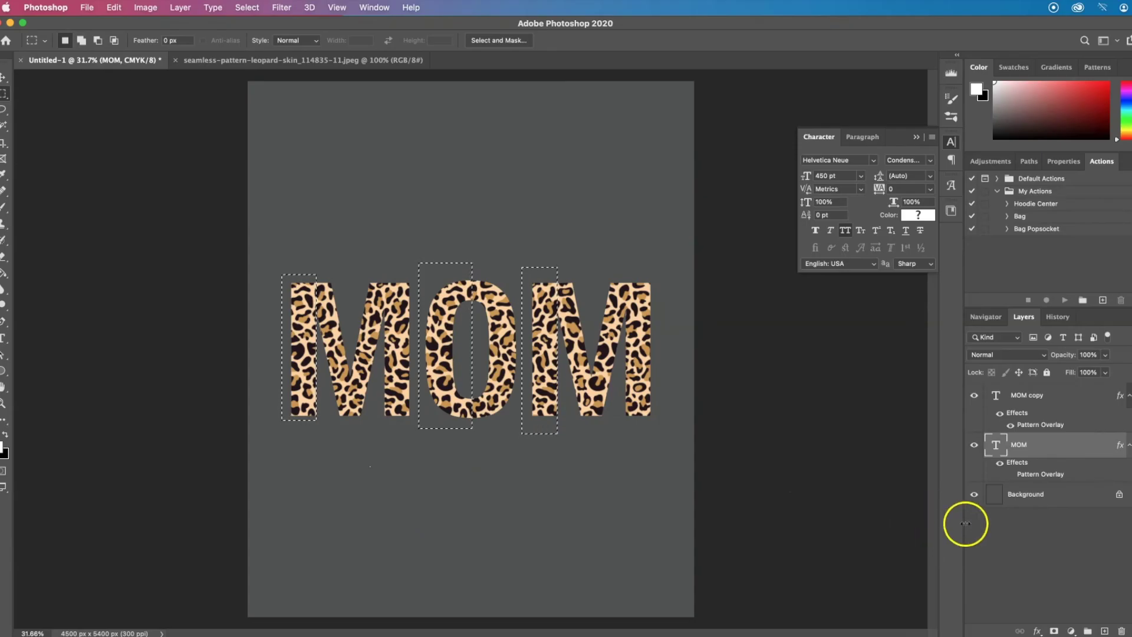
Add a layer mask to the MOM copy layer that reveals only the selected areas.
left_click(1061, 393)
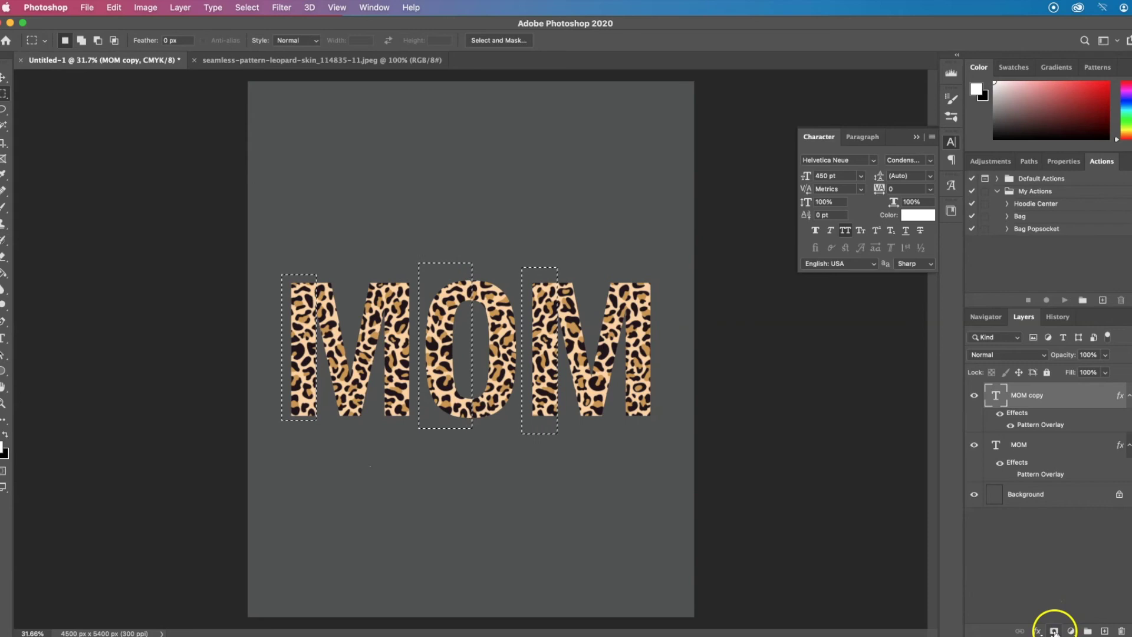
left_click(180, 7)
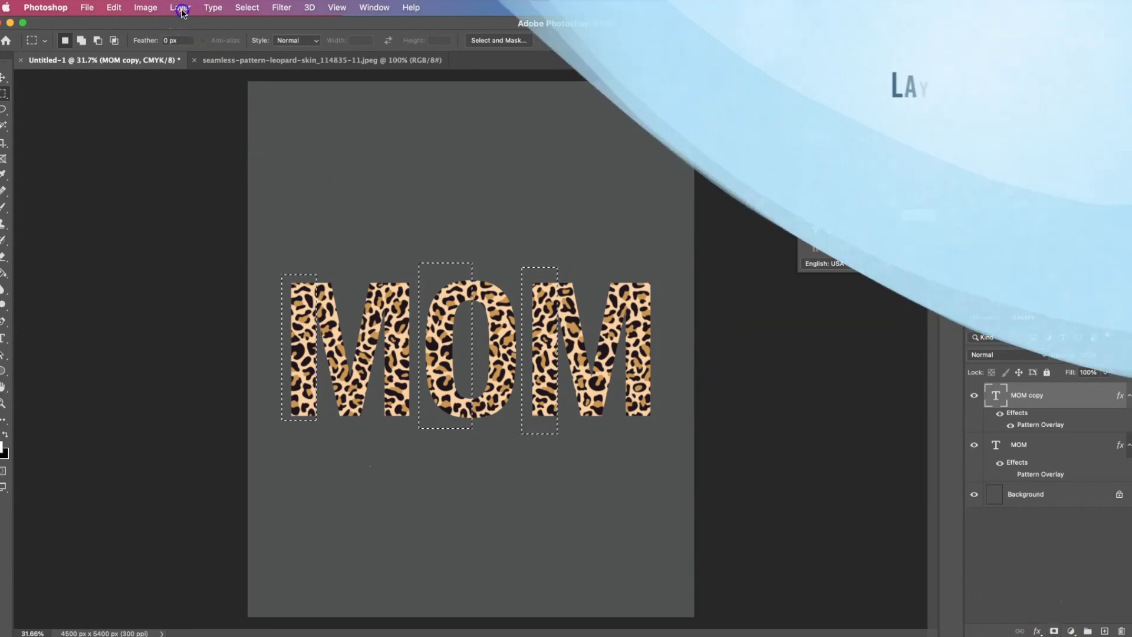
mouse_move(206, 201)
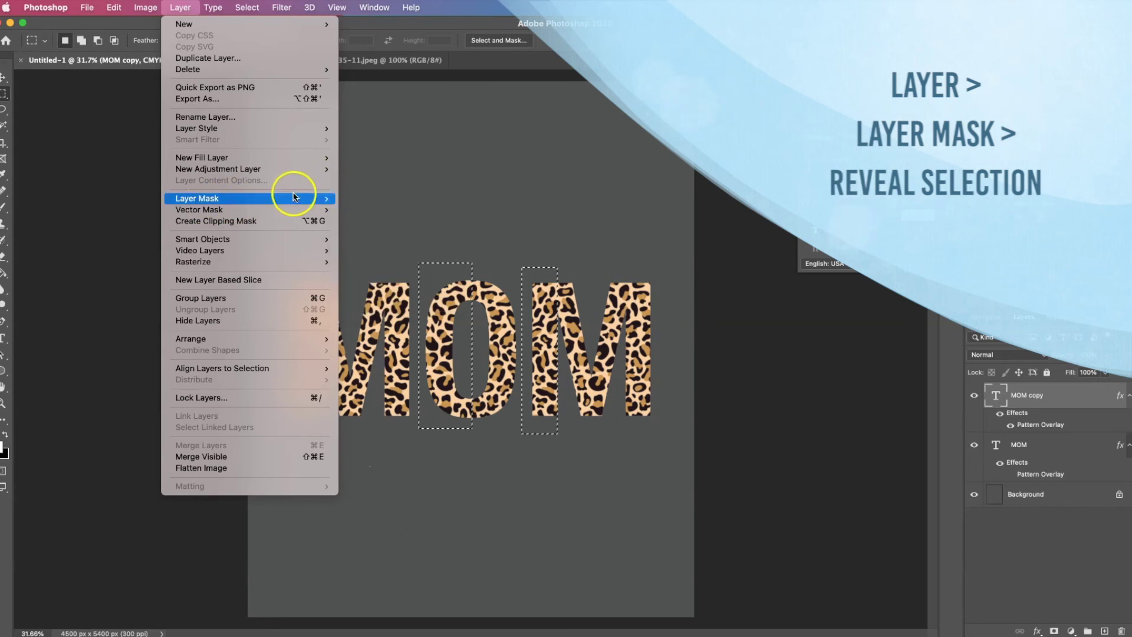
left_click(379, 220)
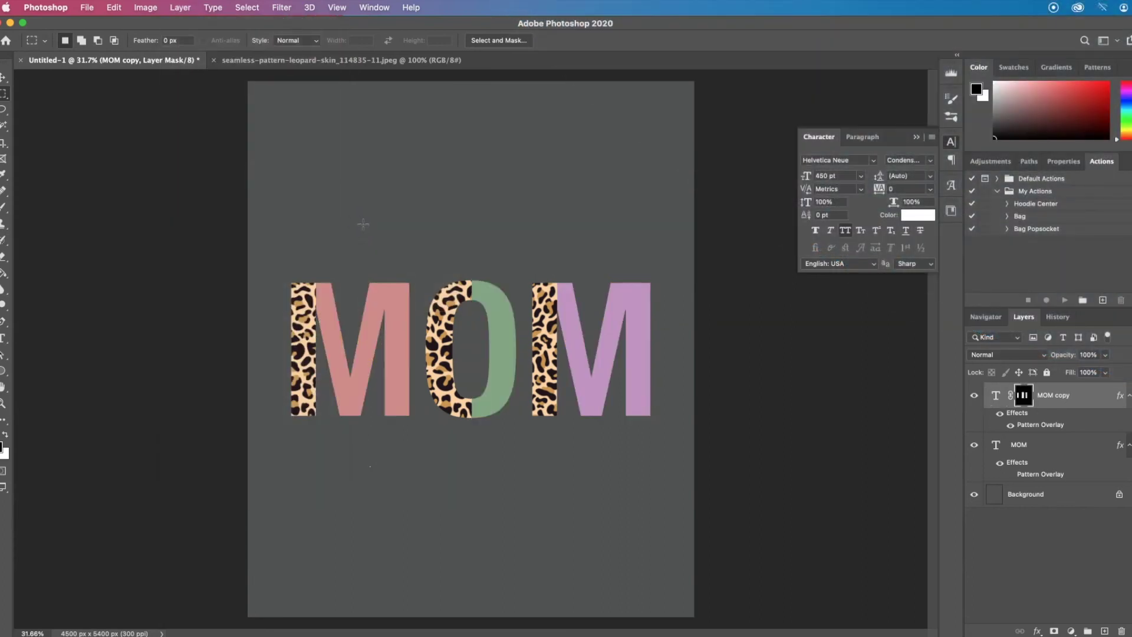
Check the masked leopard layer by toggling its visibility, and group the MOM copy and MOM text layers.
left_click(1025, 394)
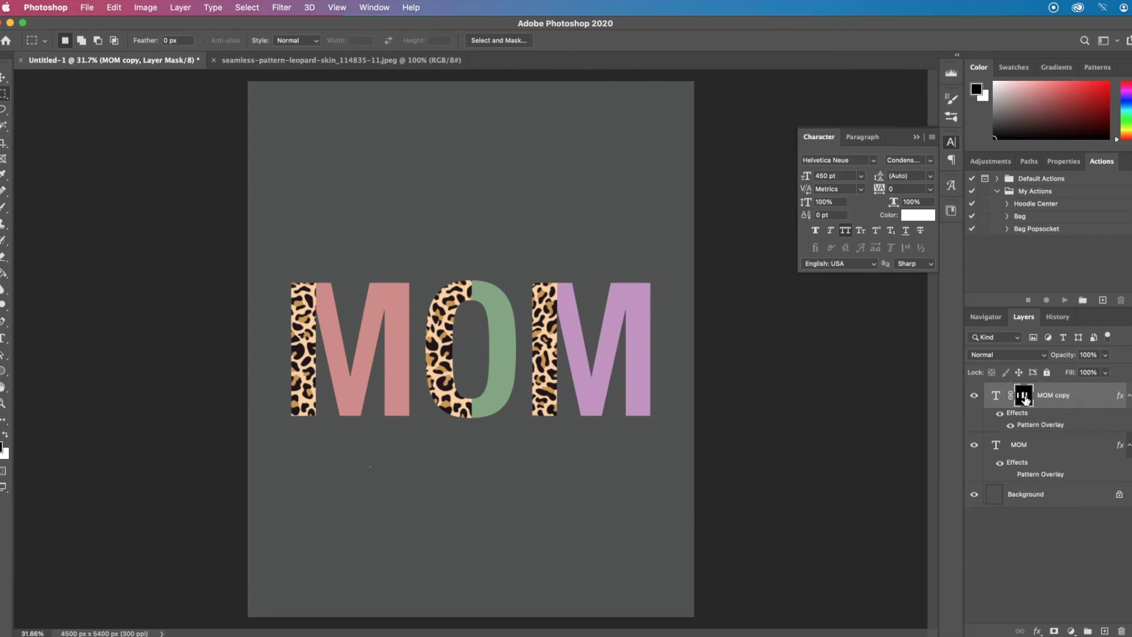
left_click(975, 396)
left_click(975, 396)
mouse_move(1055, 444)
left_mouse_down()
mouse_move(1067, 411)
mouse_move(1072, 444)
left_mouse_up()
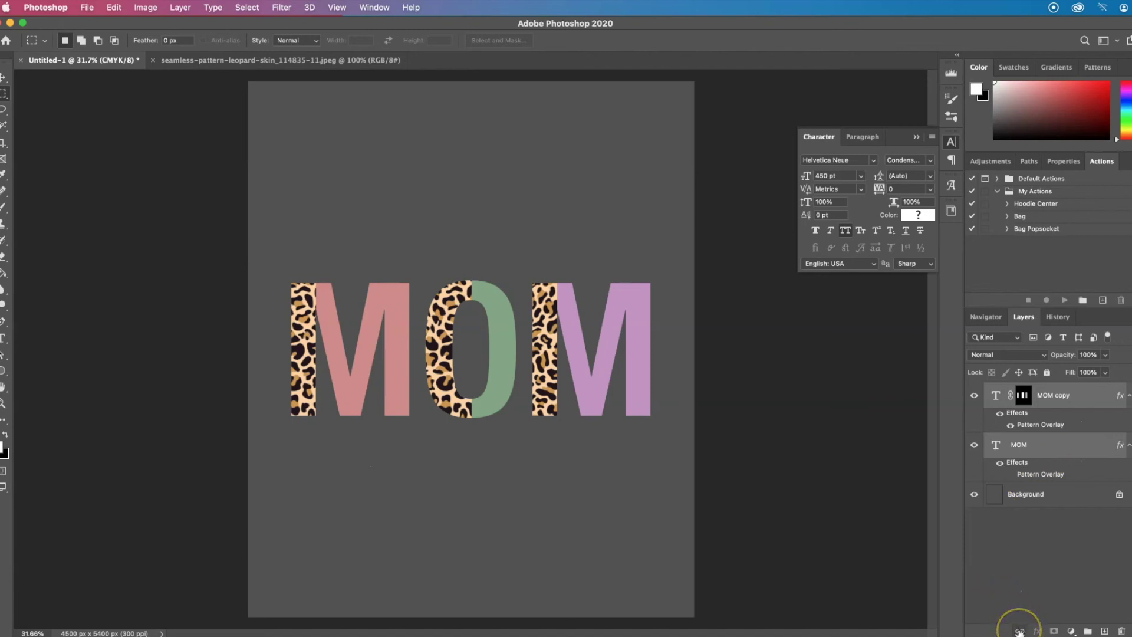
left_click(1088, 633)
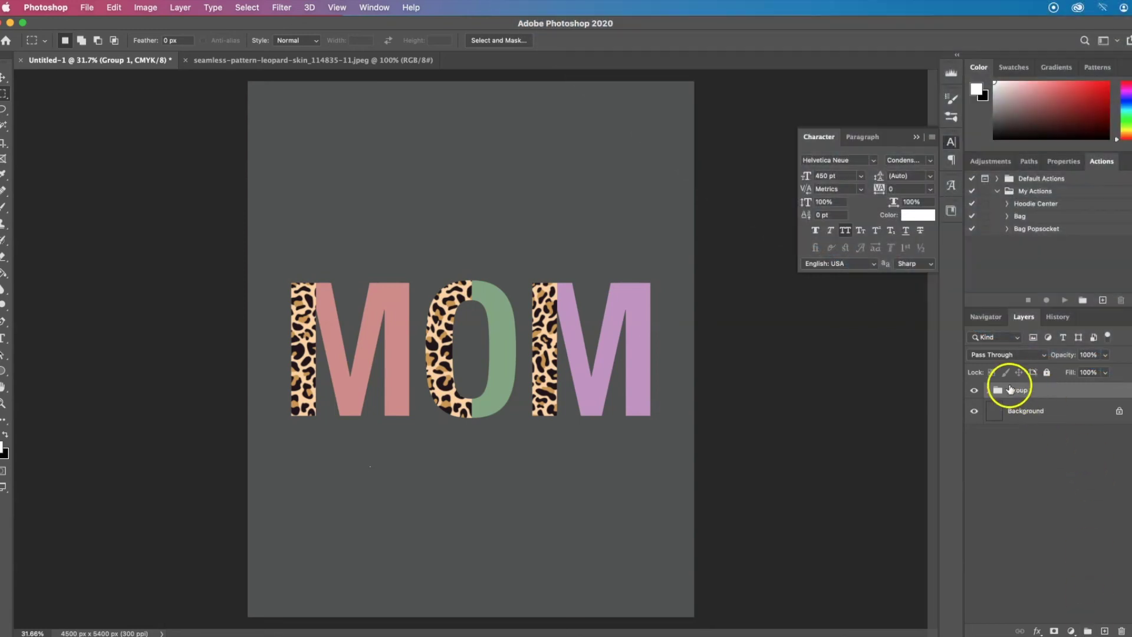
Move the grouped MOM lettering slightly to the right as a test and undo the move.
key("l")
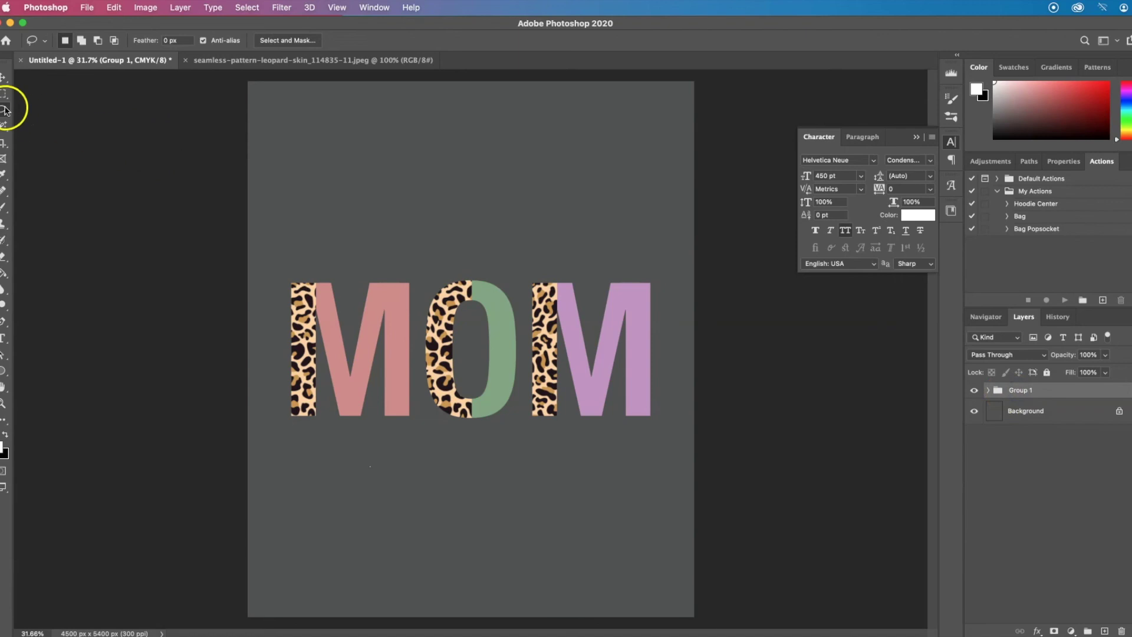
left_click(3, 77)
mouse_move(501, 454)
left_mouse_down()
mouse_move(488, 486)
mouse_move(571, 467)
mouse_move(497, 455)
mouse_move(508, 472)
left_mouse_up()
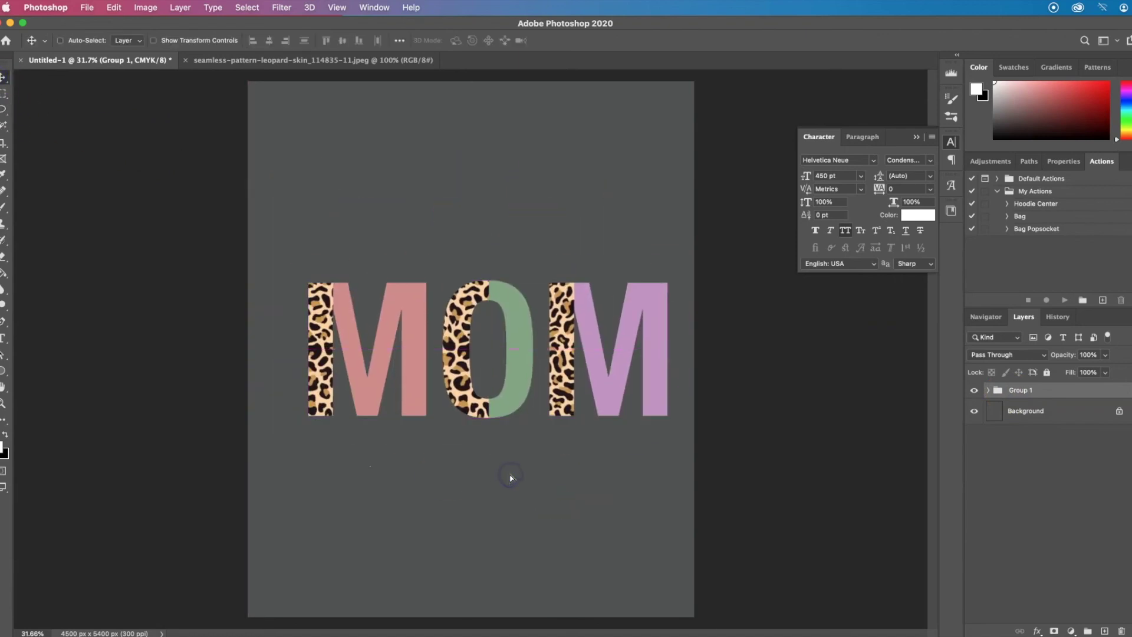
key("super")
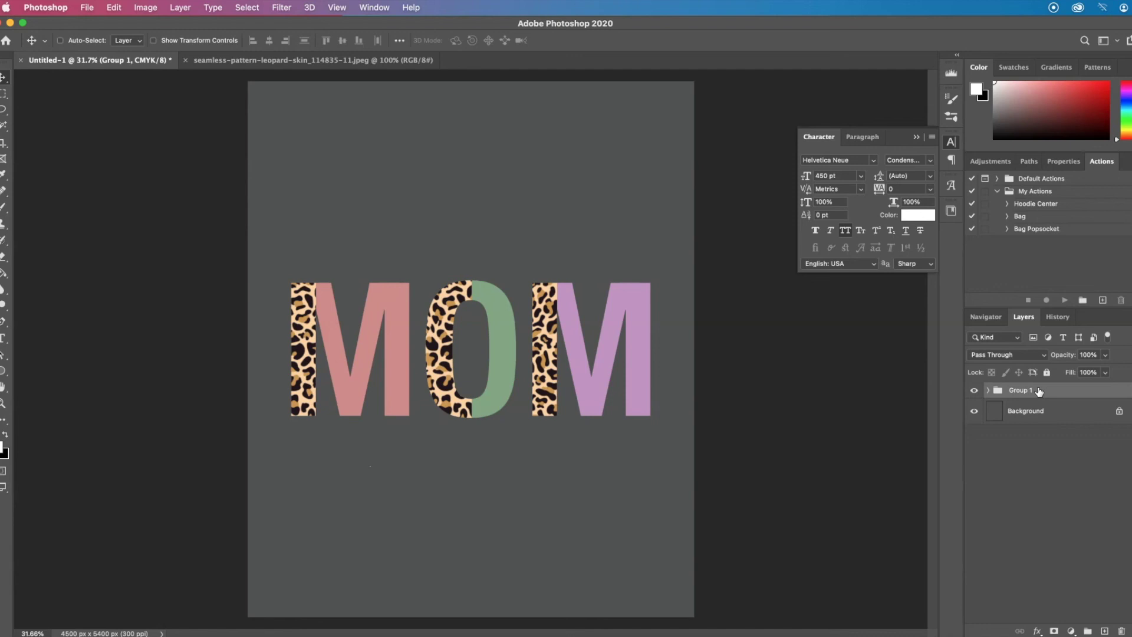
Add a layer mask to Group 1 and brush a scratchy distressed texture in black over the MOM lettering.
left_click(1038, 391)
left_click(1055, 630)
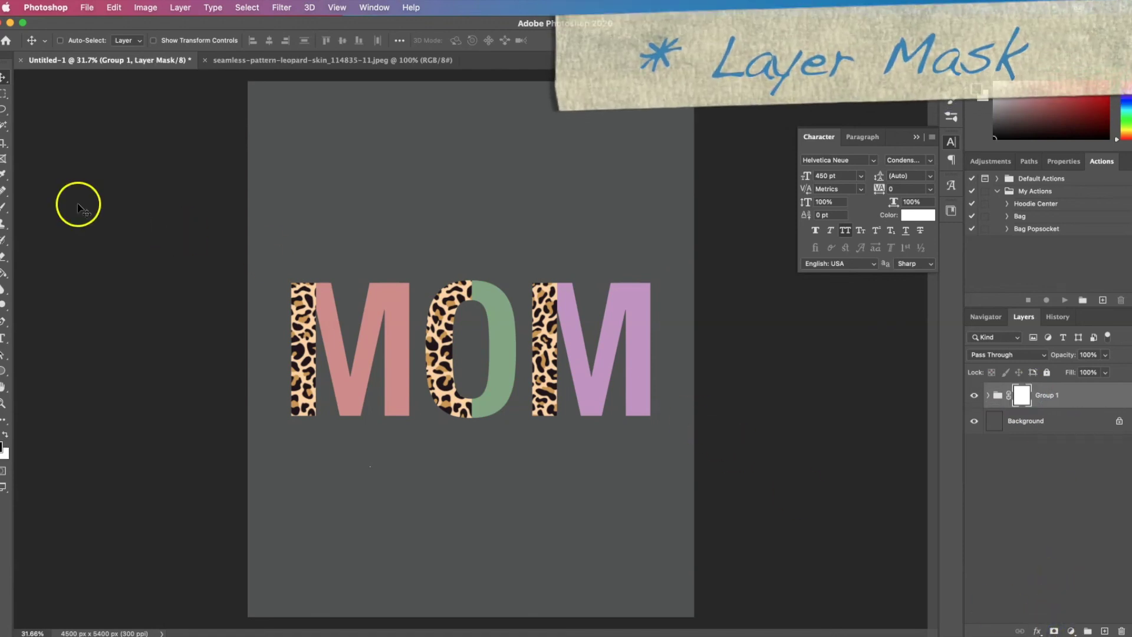
left_click(3, 208)
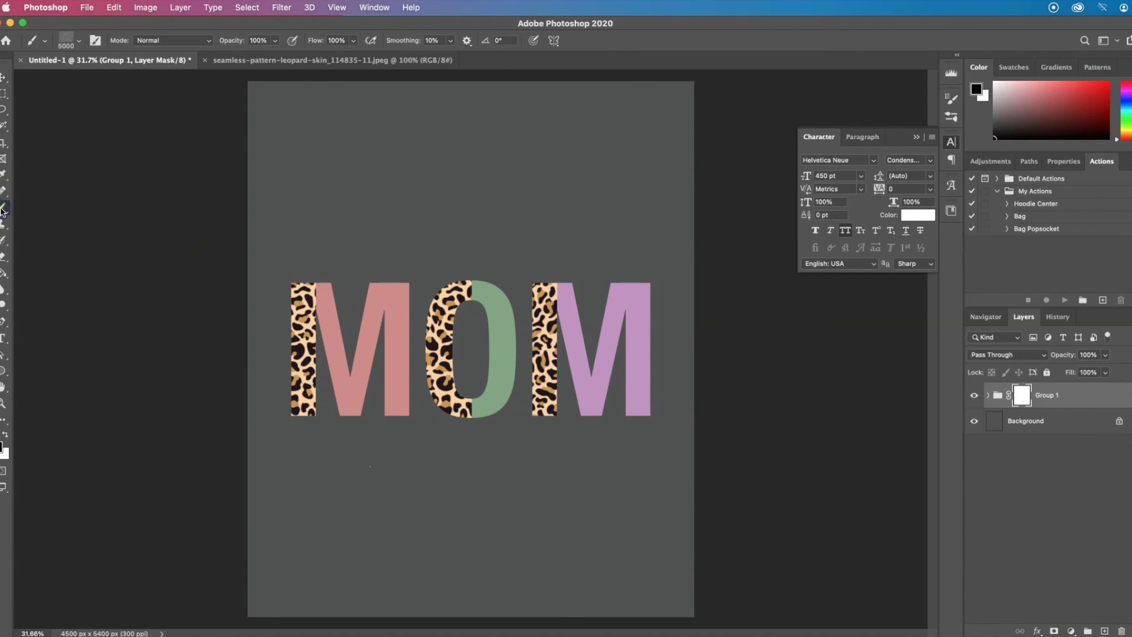
left_click(79, 41)
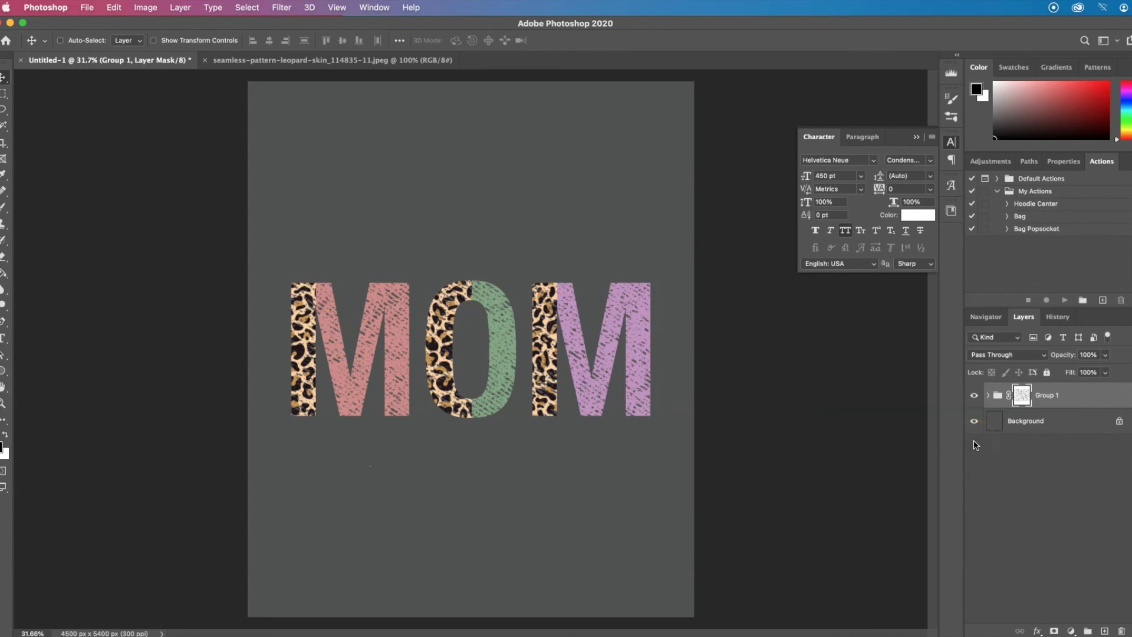
Hide the Background layer so that the distressed MOM lettering sits on transparency.
left_click(975, 421)
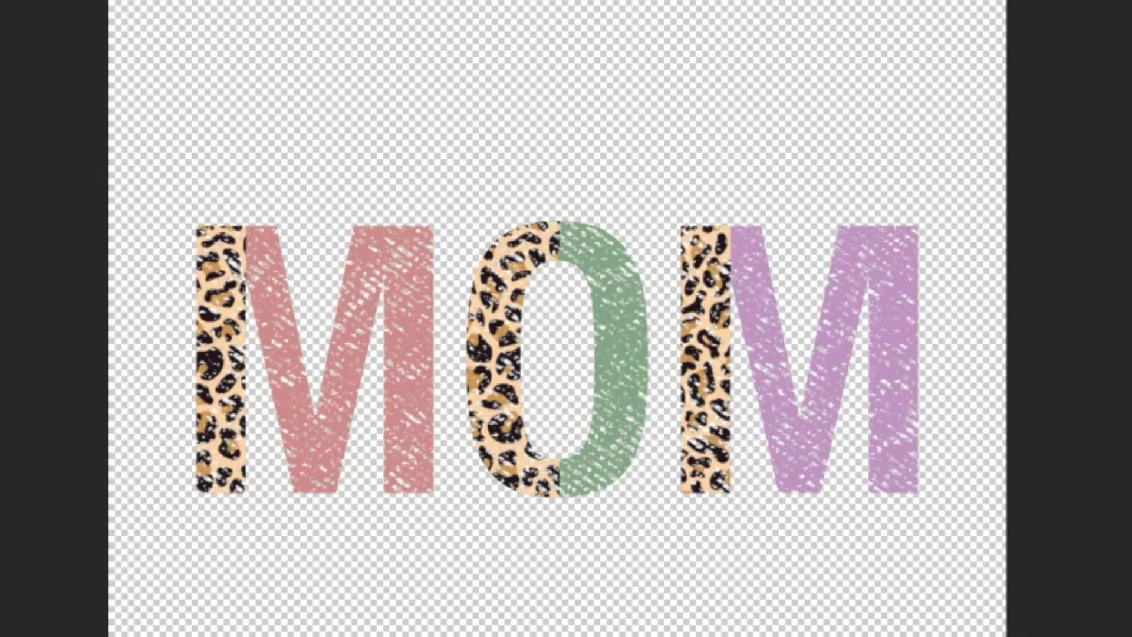
left_click(766, 377)
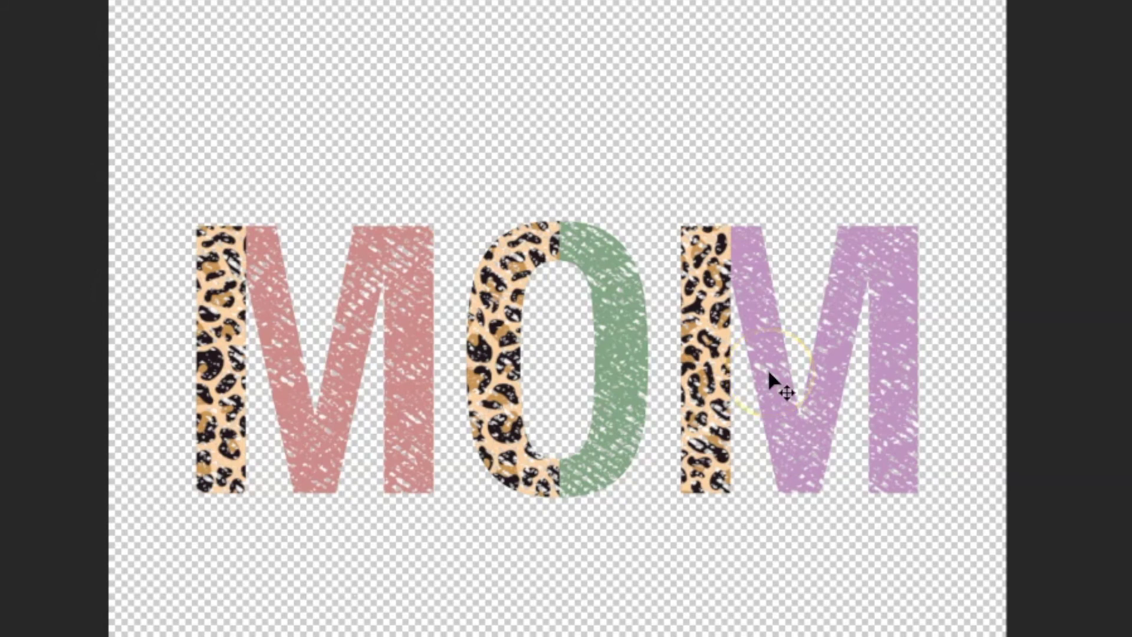